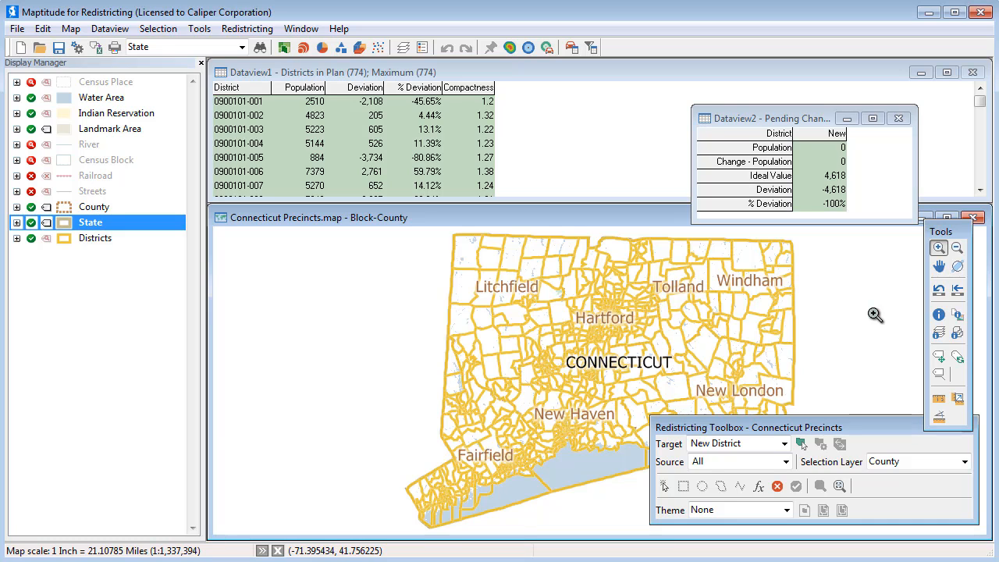
Make Districts the working layer from its Display Manager context menu.
left_click(111, 236)
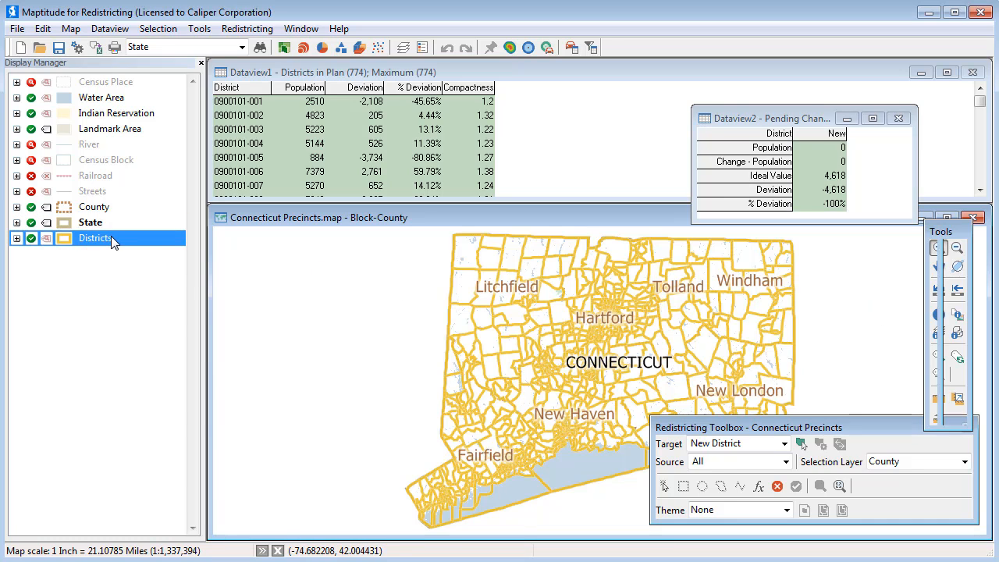
right_click(111, 236)
left_click(148, 249)
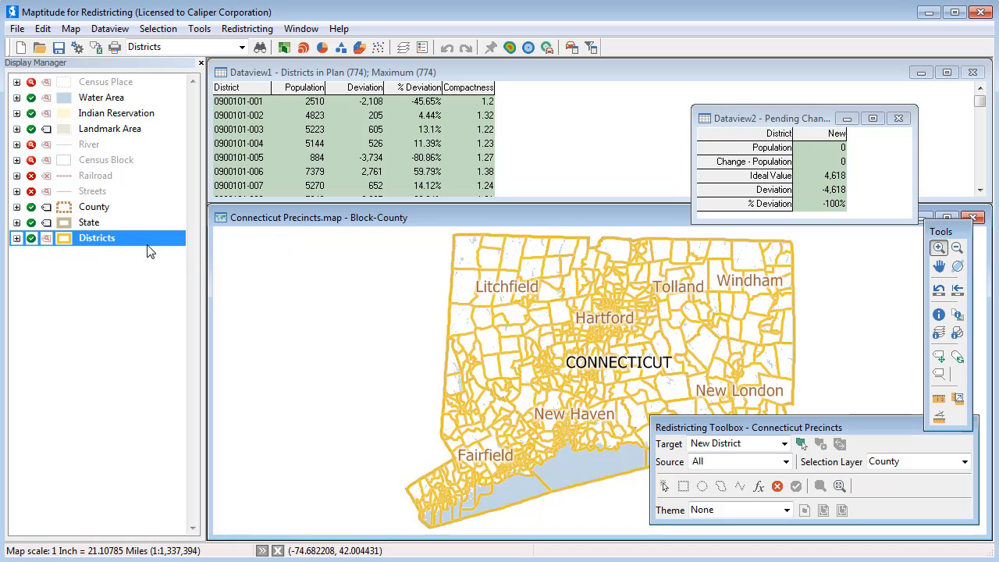
Export the Districts geography with no data field and layer name Precinct.
left_click(17, 32)
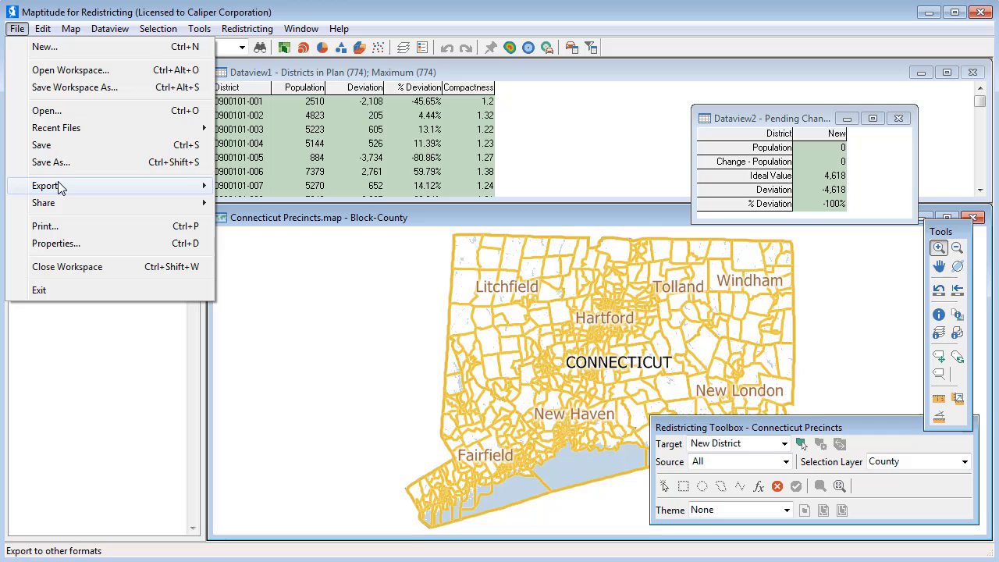
mouse_move(45, 186)
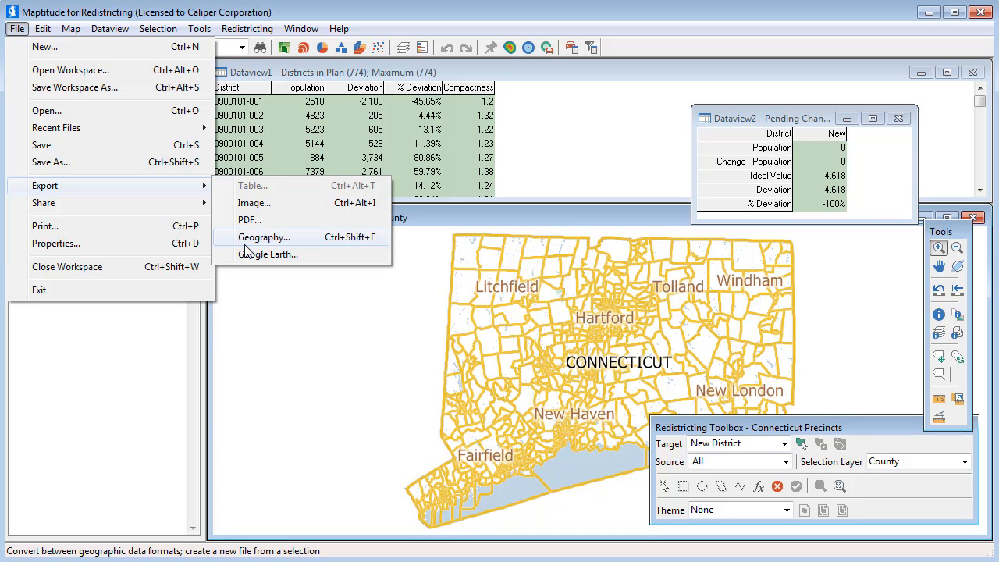
left_click(247, 238)
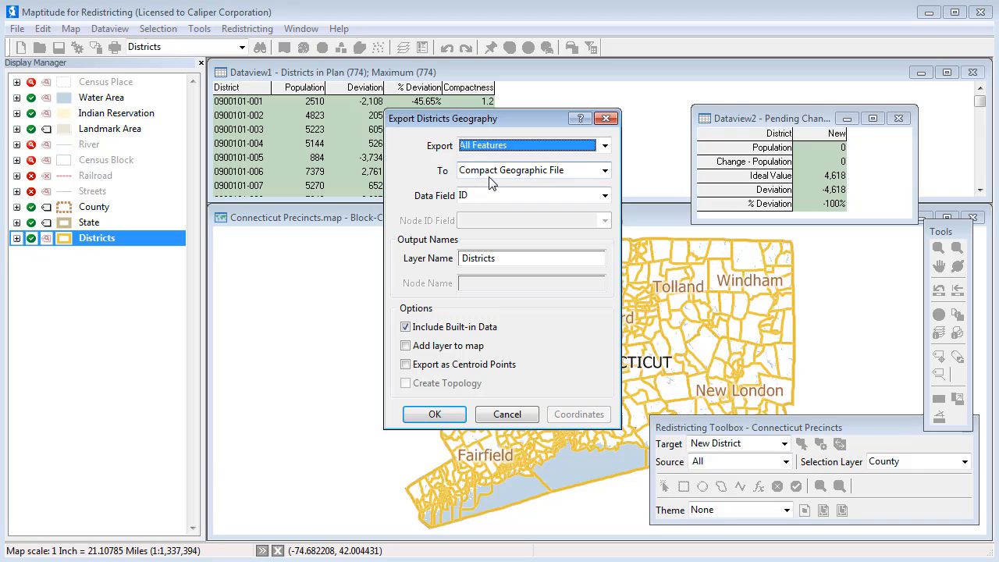
left_click(486, 196)
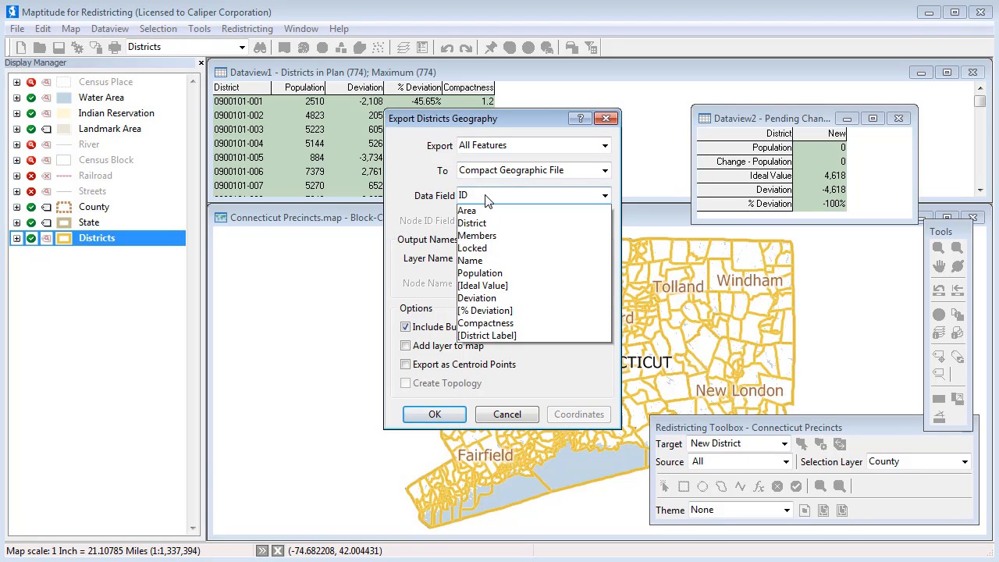
left_click(485, 210)
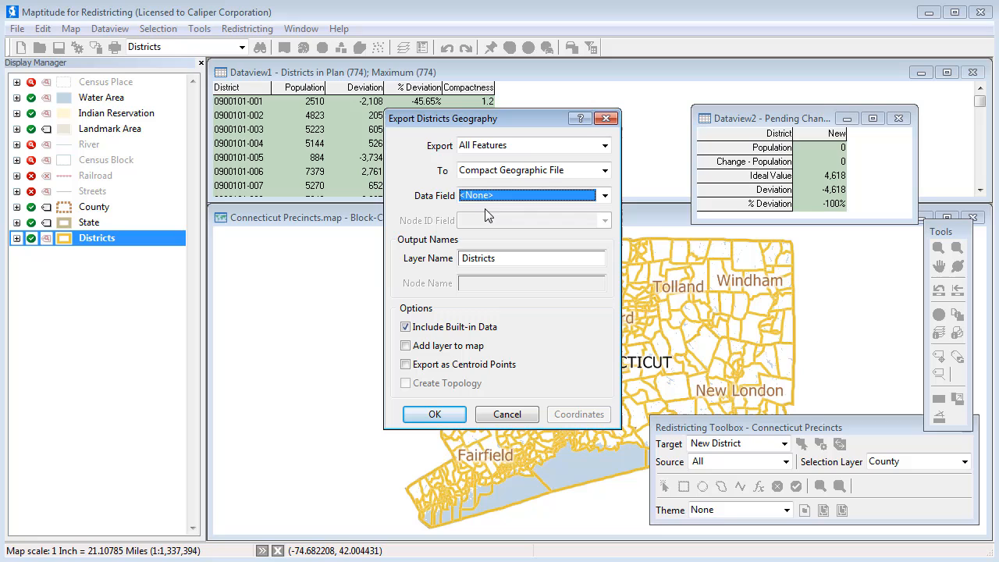
key("Tab")
type("Prec")
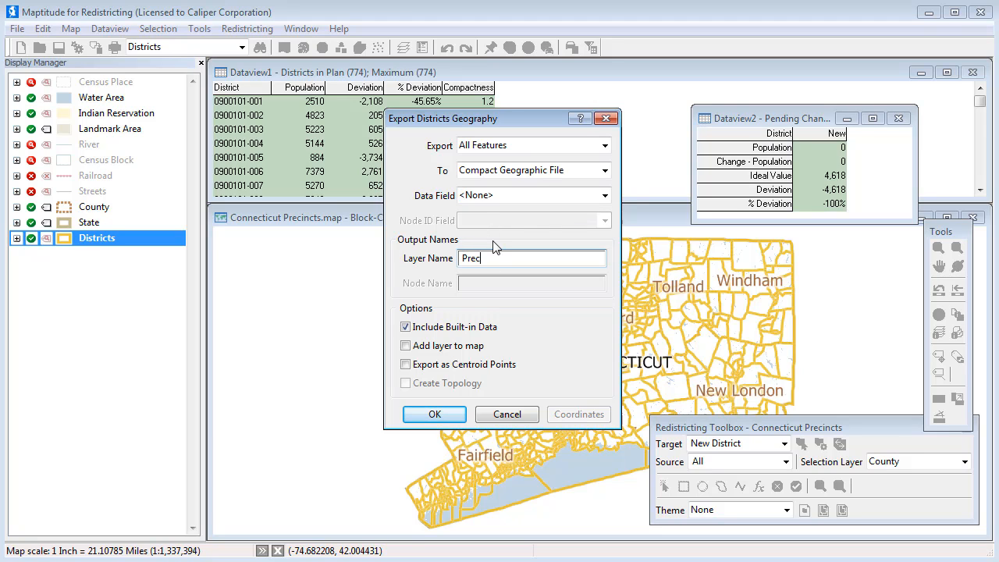
type("inct")
left_click(452, 417)
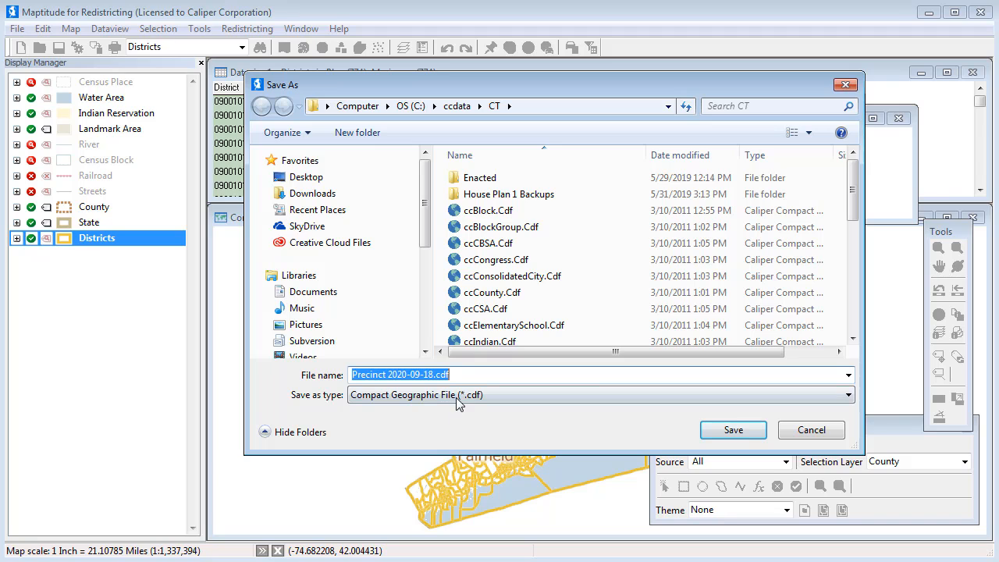
type("CT P")
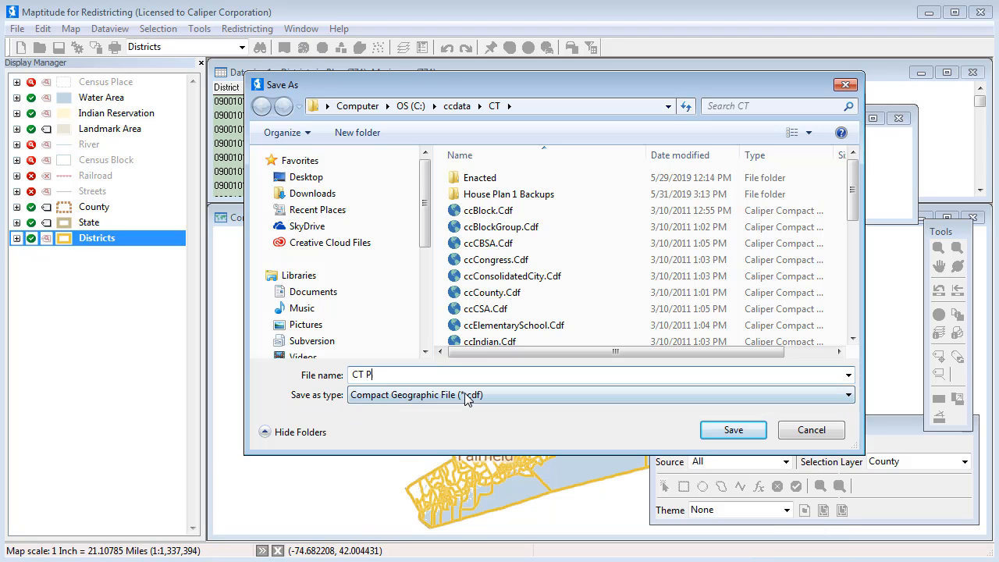
type("recincts")
Save the exported geography as CT Precincts in the CT data folder.
left_click(727, 431)
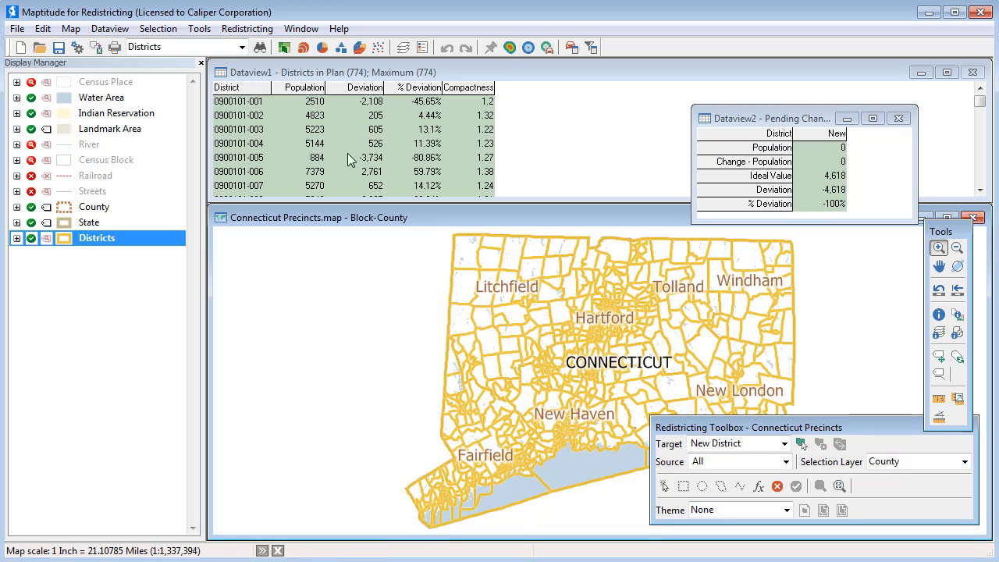
Close the current redistricting plan and start opening a file.
left_click(247, 29)
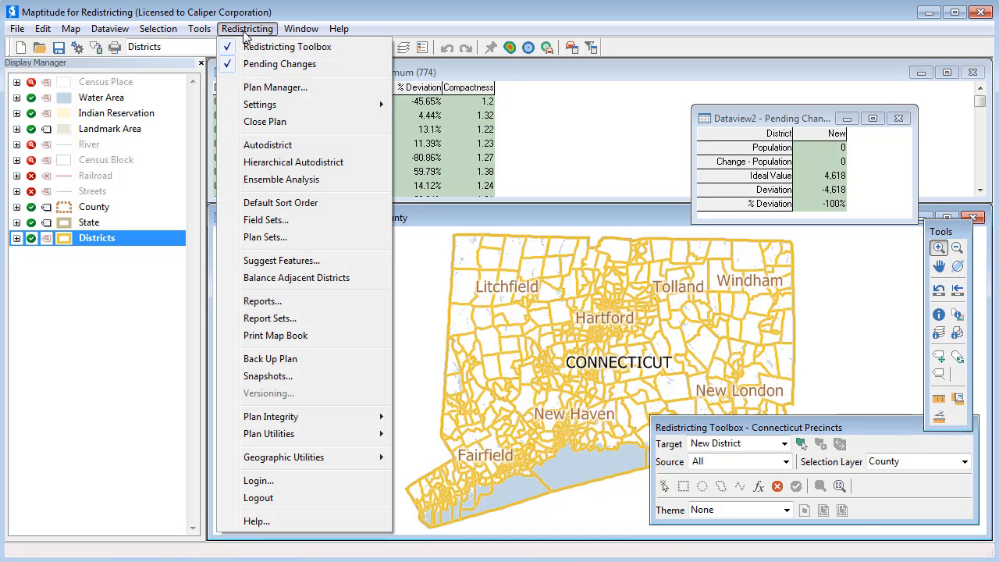
left_click(266, 121)
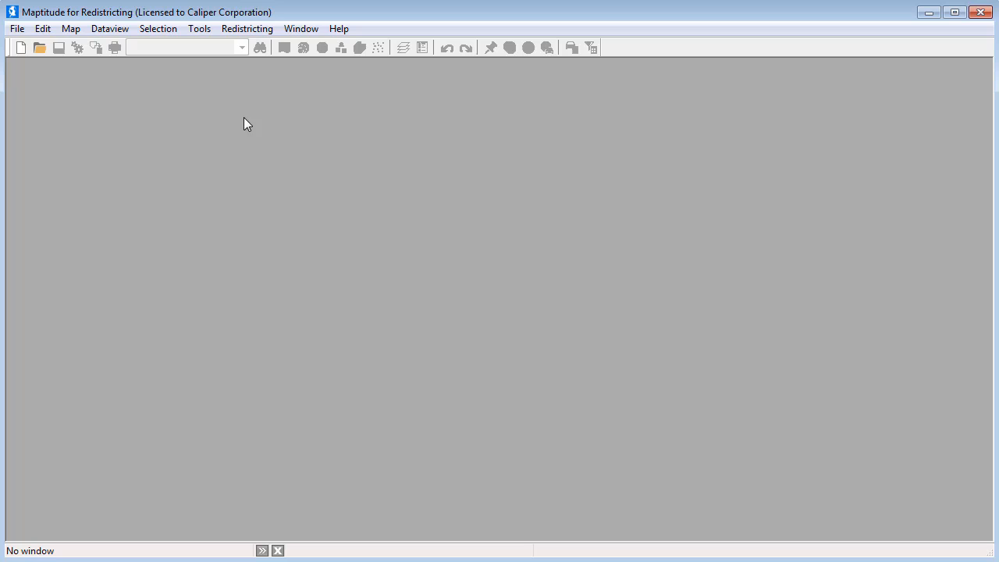
left_click(40, 48)
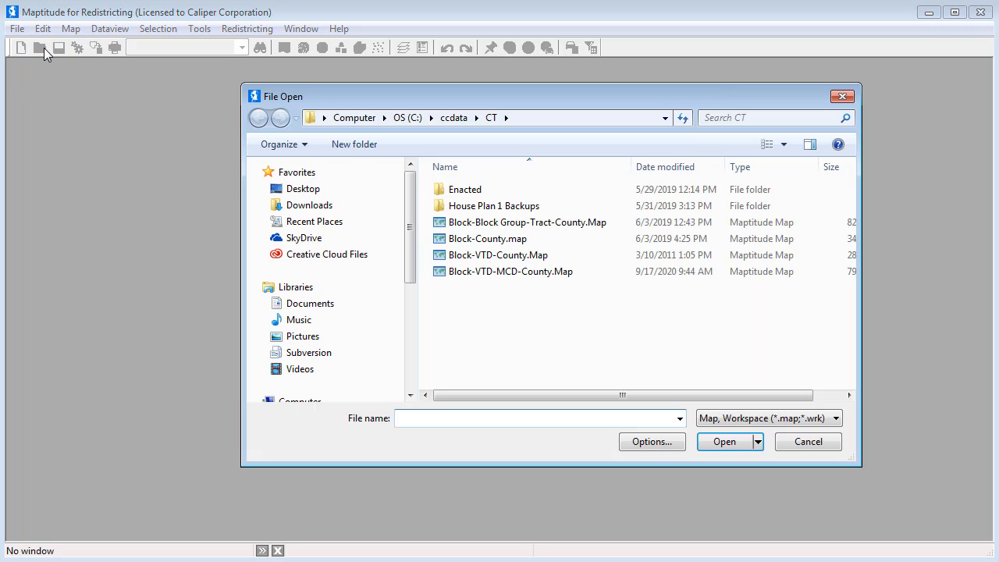
Open CT Precincts.cdf as a geographic file showing the Precinct layer.
left_click(710, 422)
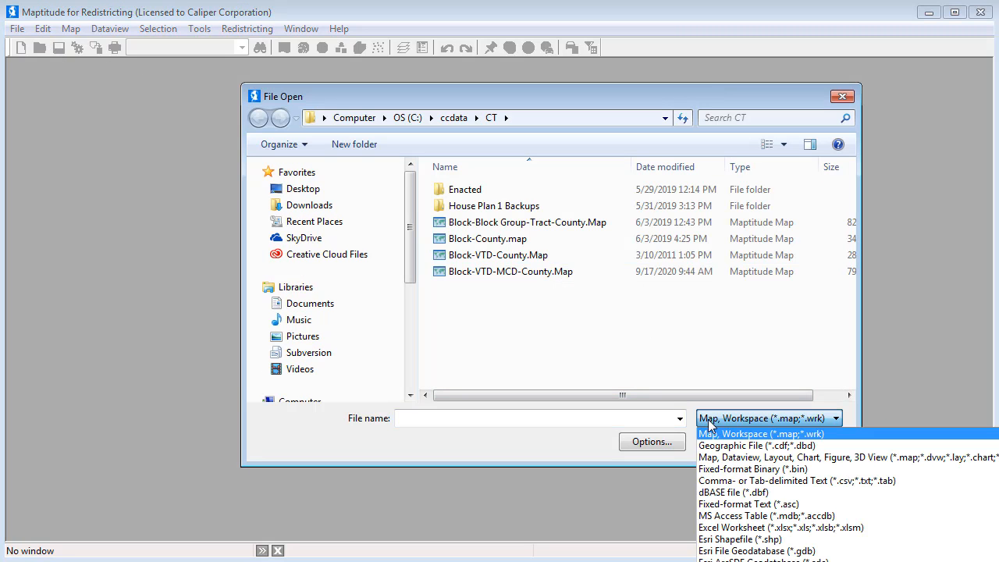
left_click(711, 446)
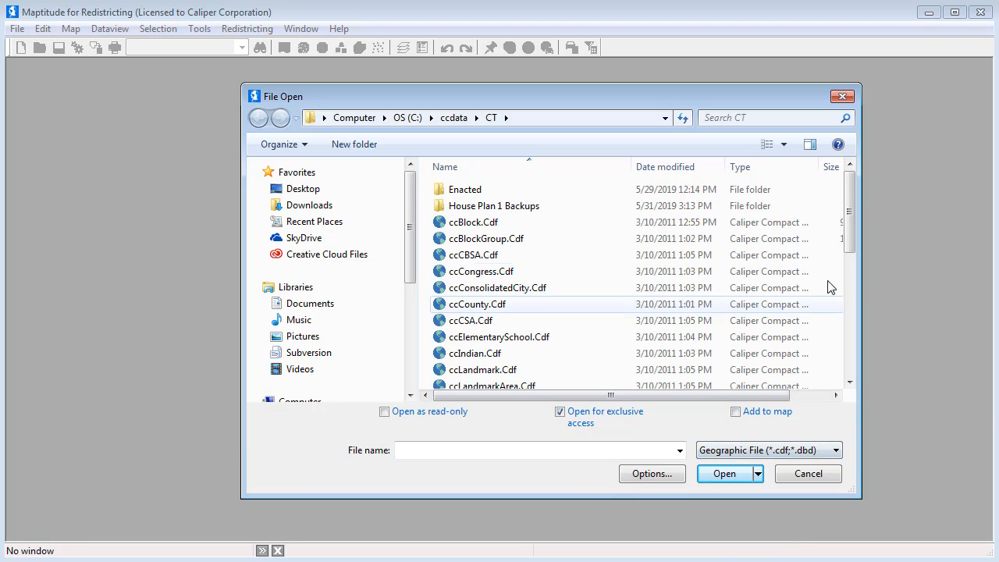
left_click_drag(849, 234, 850, 372)
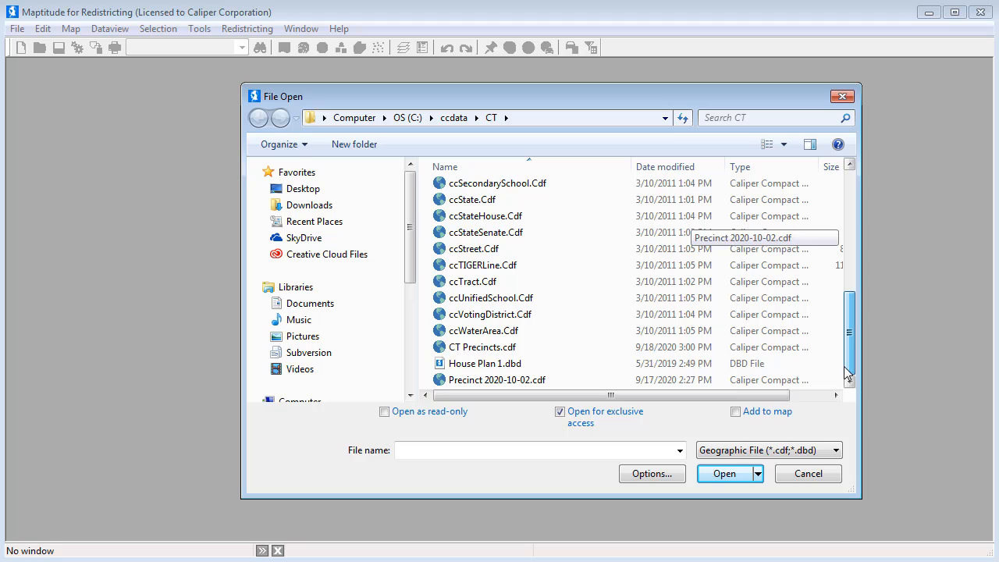
left_click(551, 356)
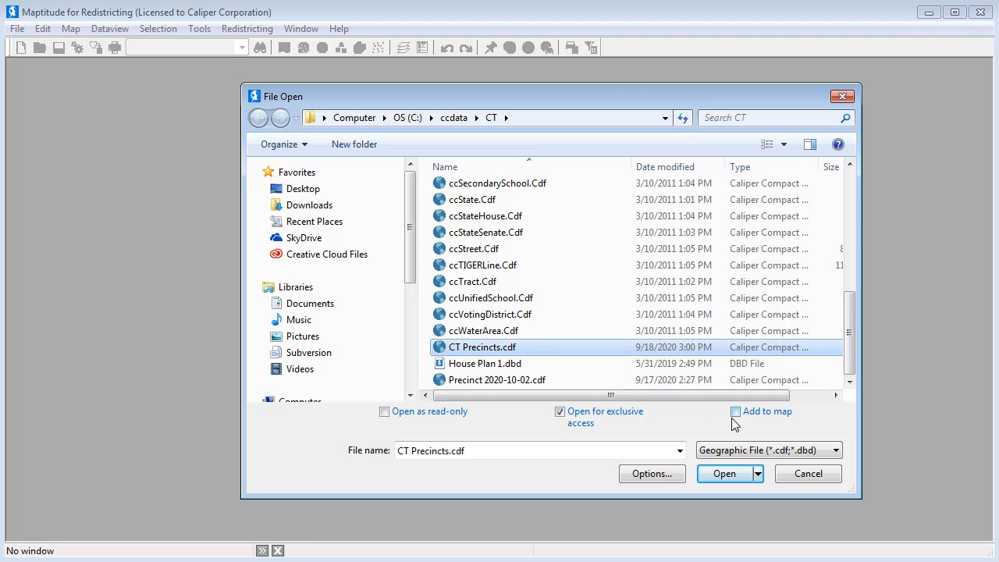
left_click(728, 474)
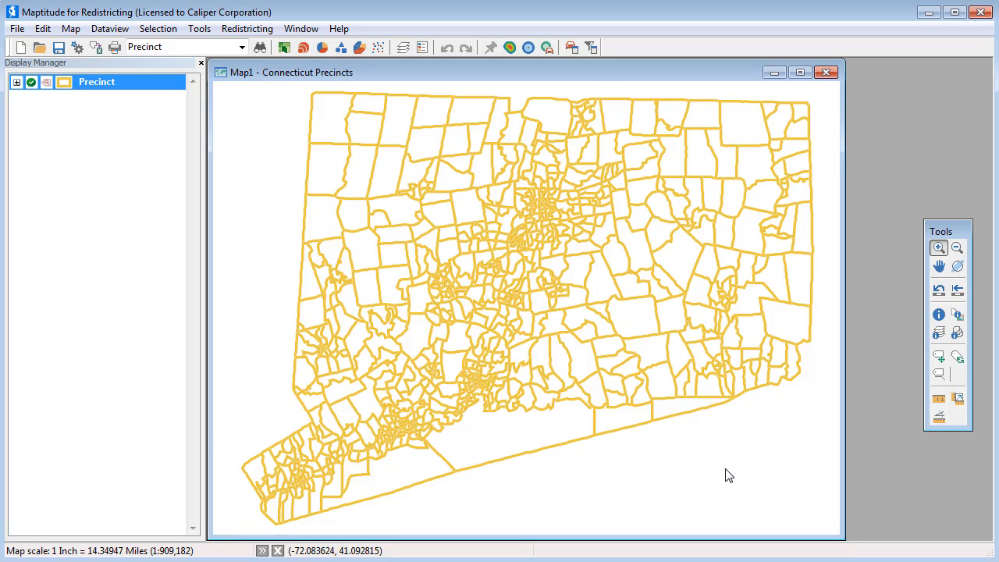
Modify the precinct table structure, renaming the District field to Precinct.
left_click(121, 35)
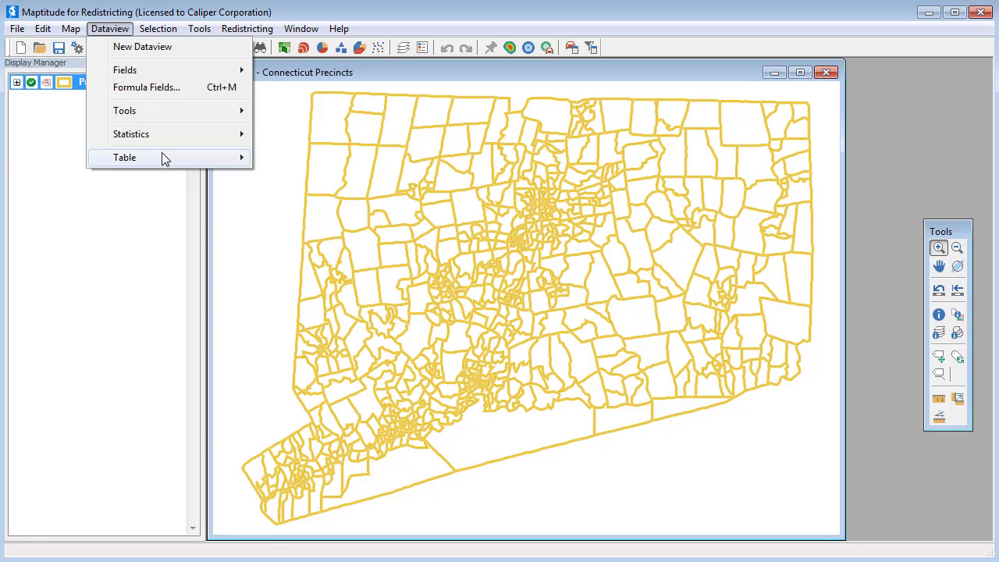
mouse_move(125, 157)
left_click(275, 178)
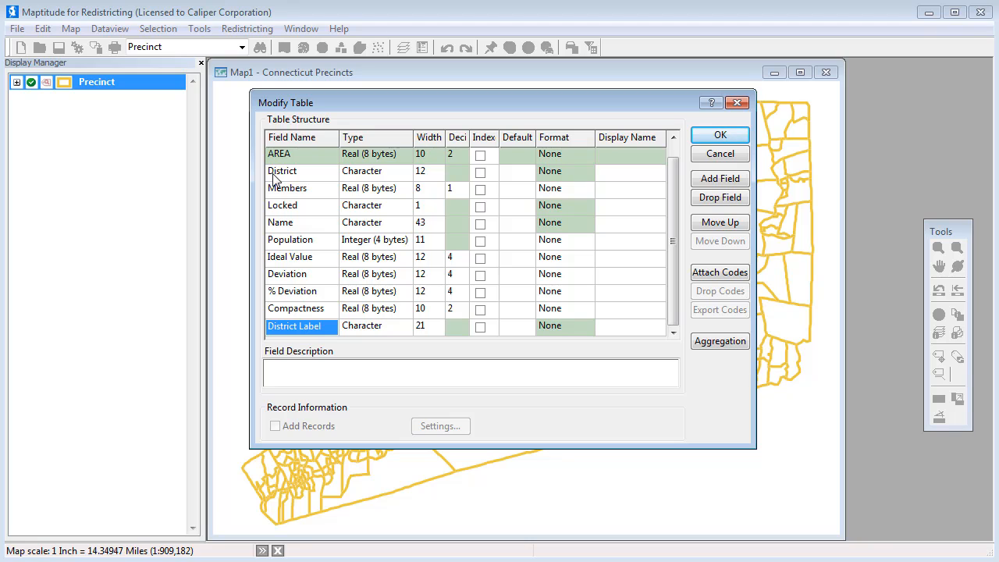
left_click(282, 173)
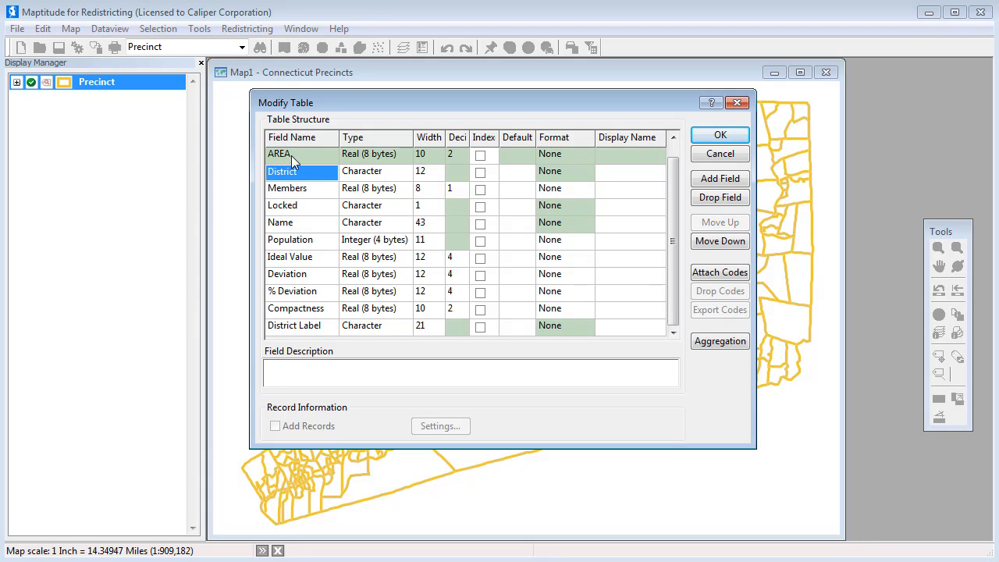
type("Precinct")
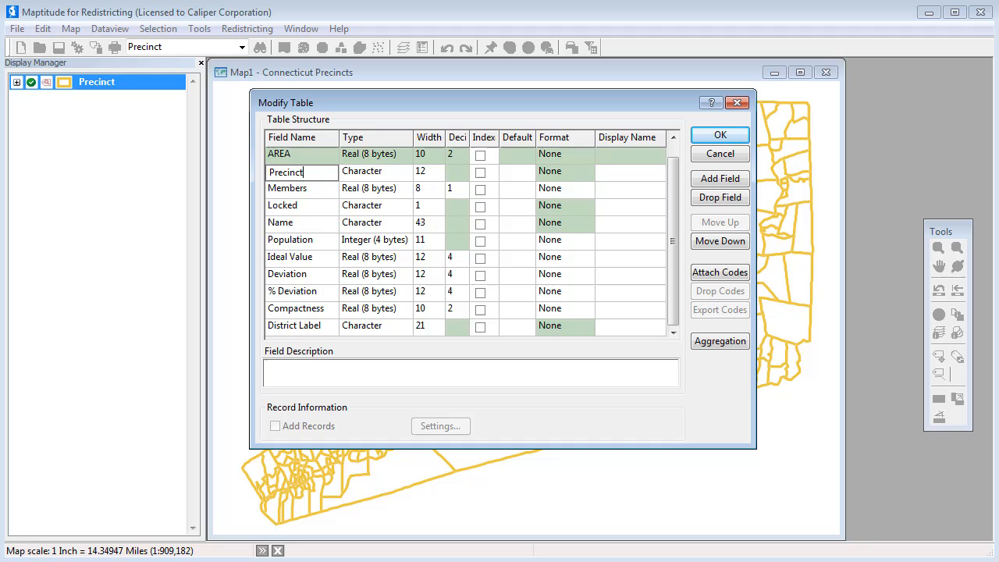
left_click(699, 136)
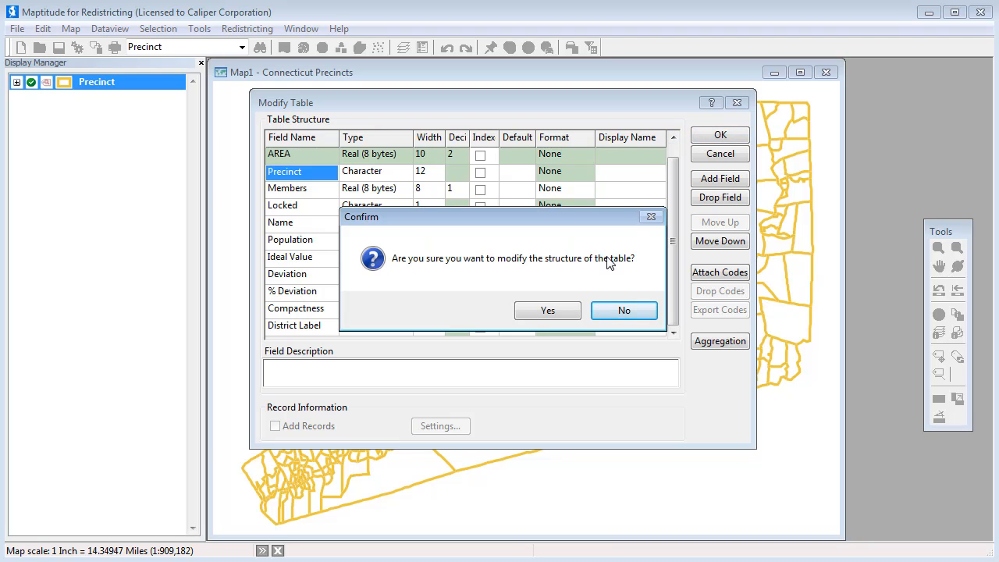
left_click(563, 314)
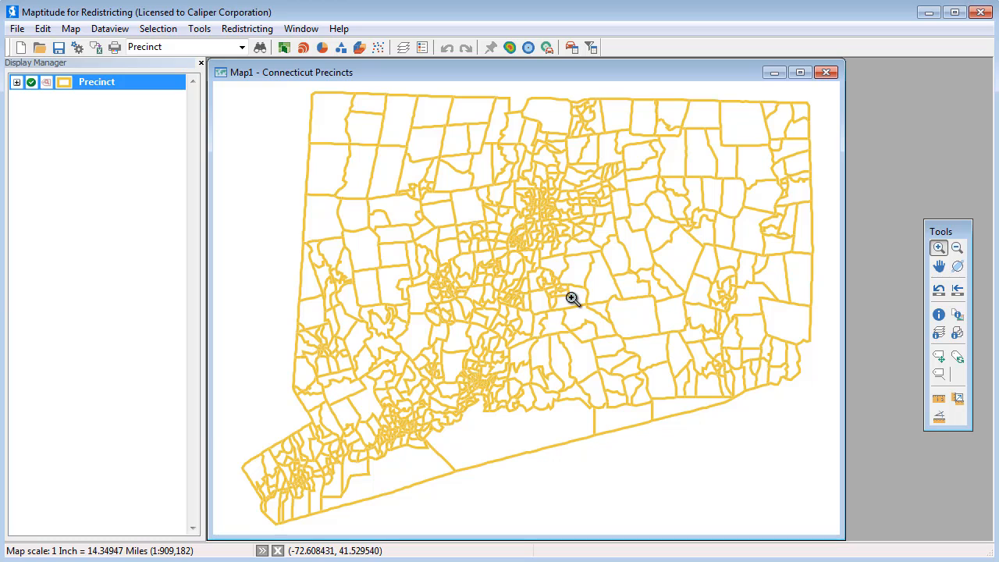
Style precinct borders at width 1.5, dark maroon, 60% opacity, no fill.
left_click(64, 83)
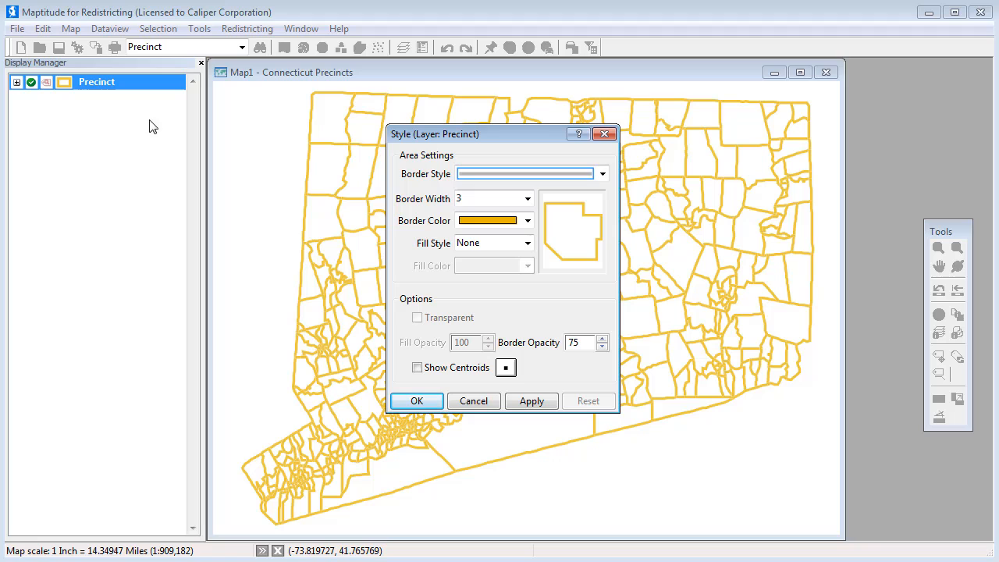
left_click(467, 202)
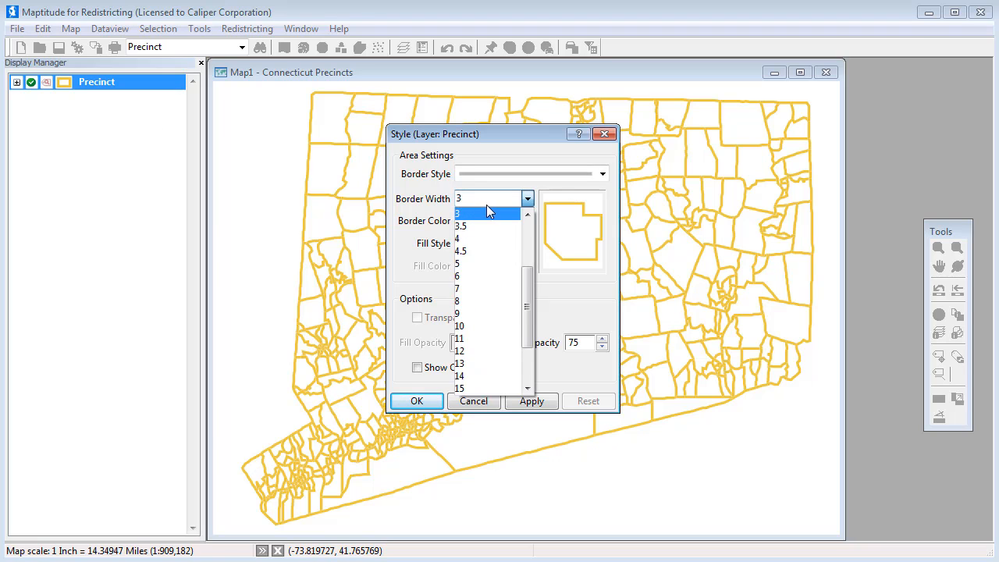
left_click(528, 225)
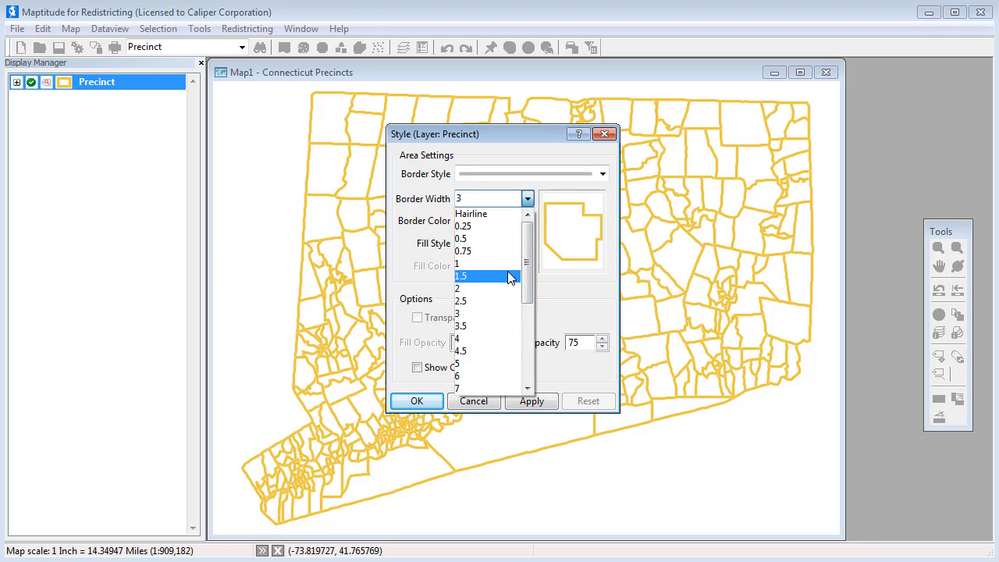
left_click(508, 273)
left_click(527, 222)
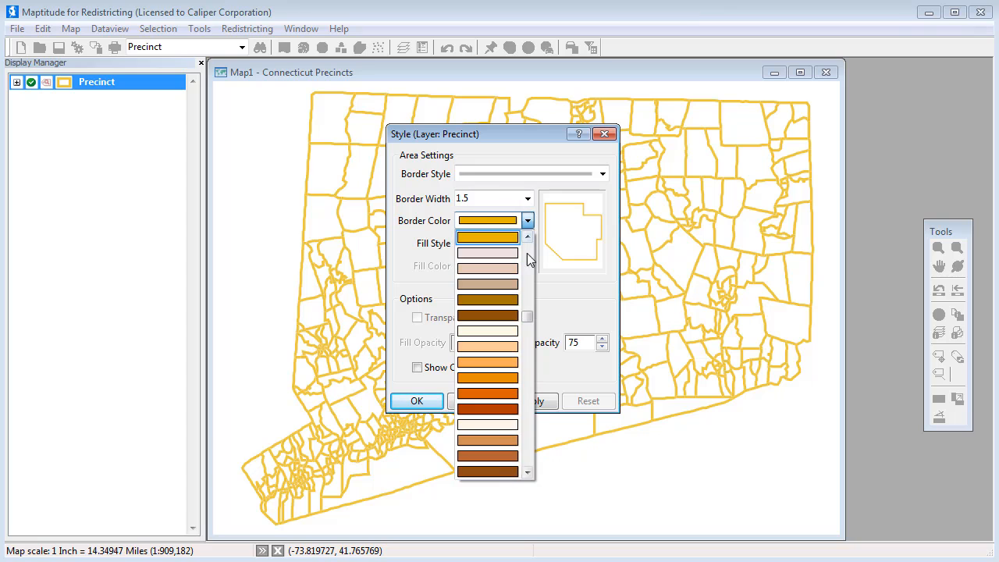
left_click_drag(528, 239, 534, 391)
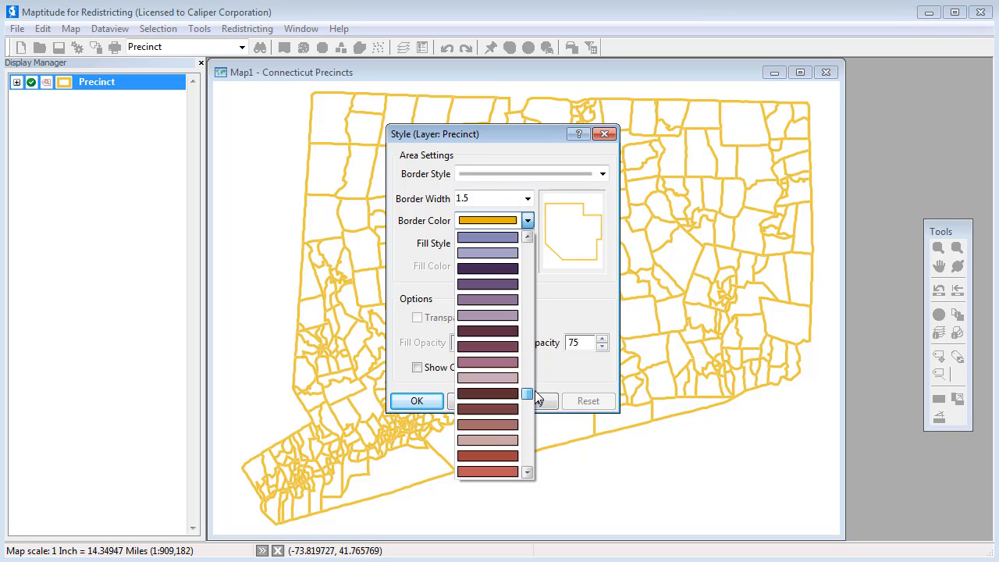
left_click(501, 320)
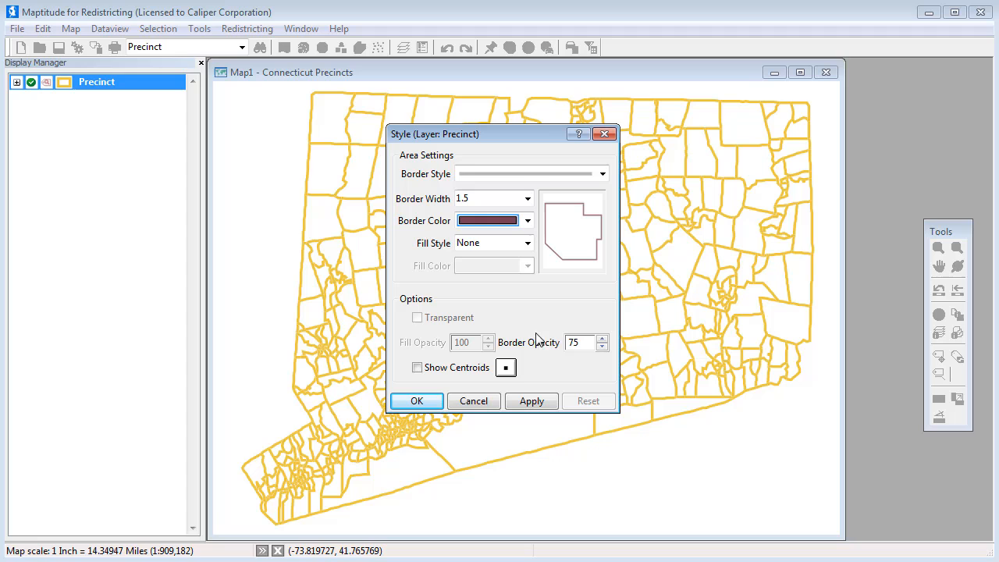
left_click(602, 348)
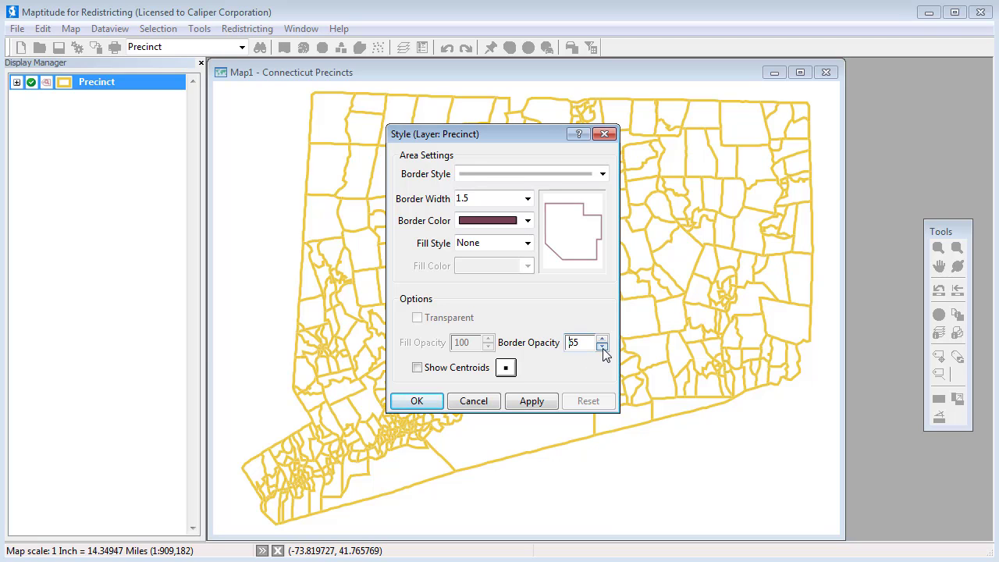
left_click(432, 405)
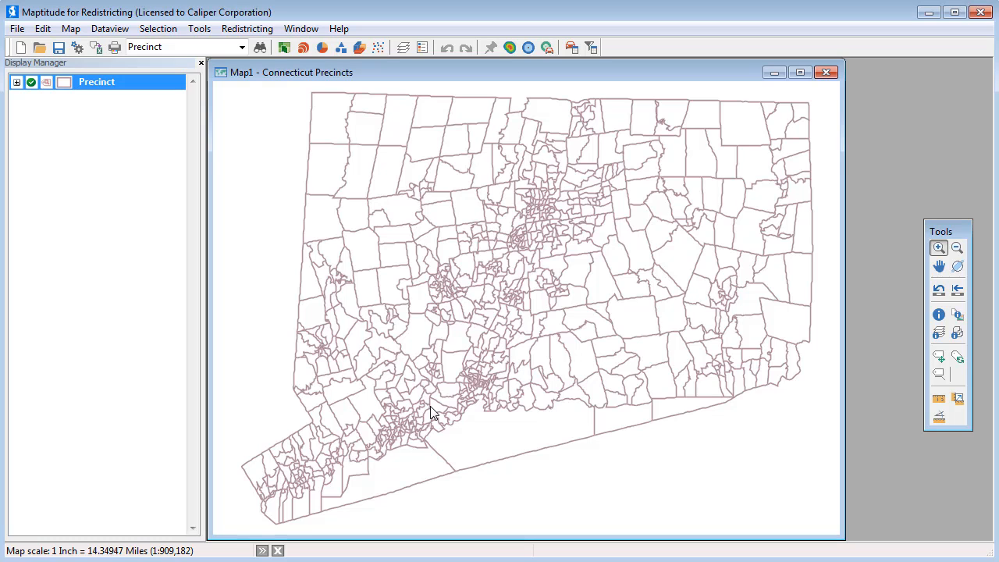
Save the Precinct layer's display settings permanently via the Layer Manager.
left_click(200, 29)
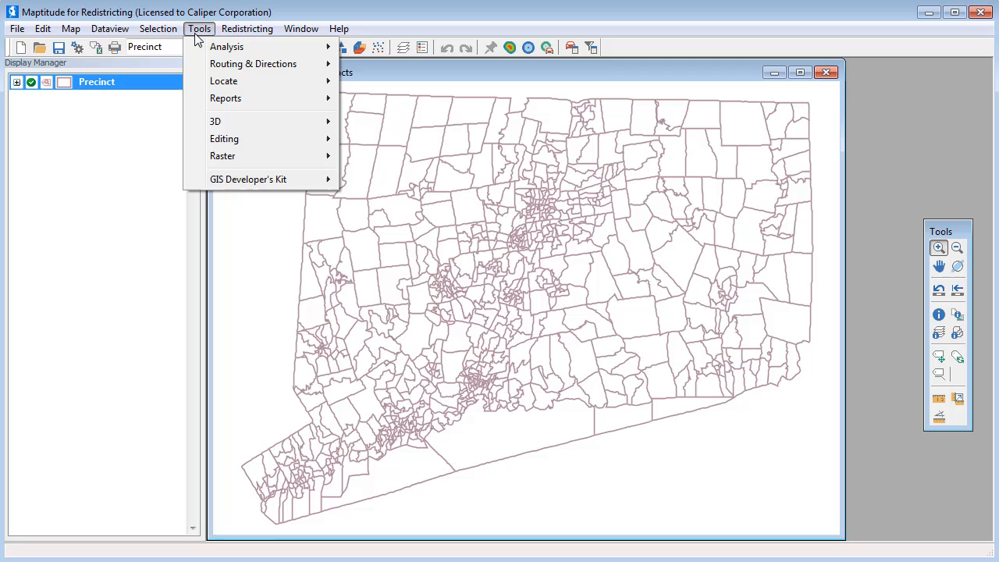
mouse_move(234, 139)
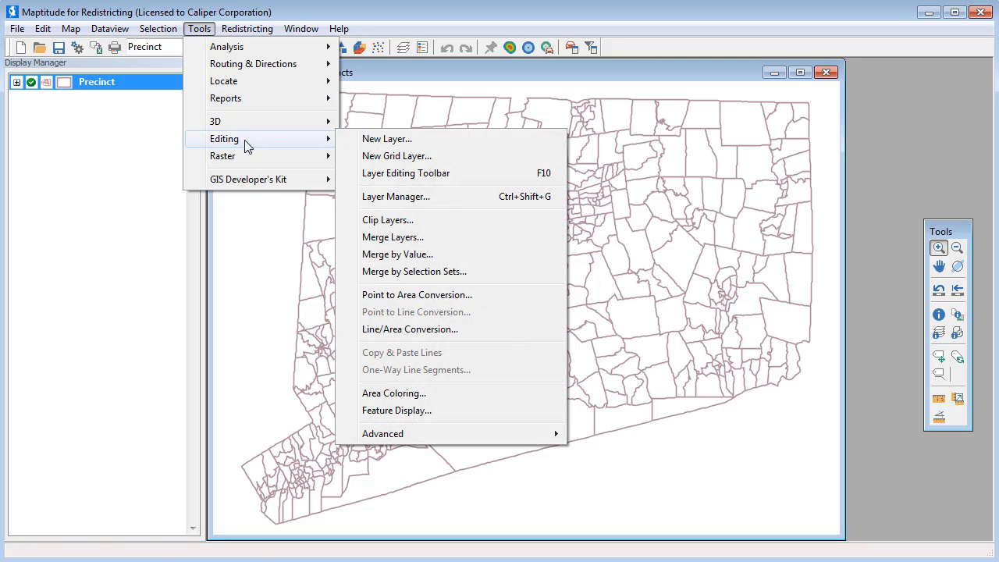
left_click(383, 202)
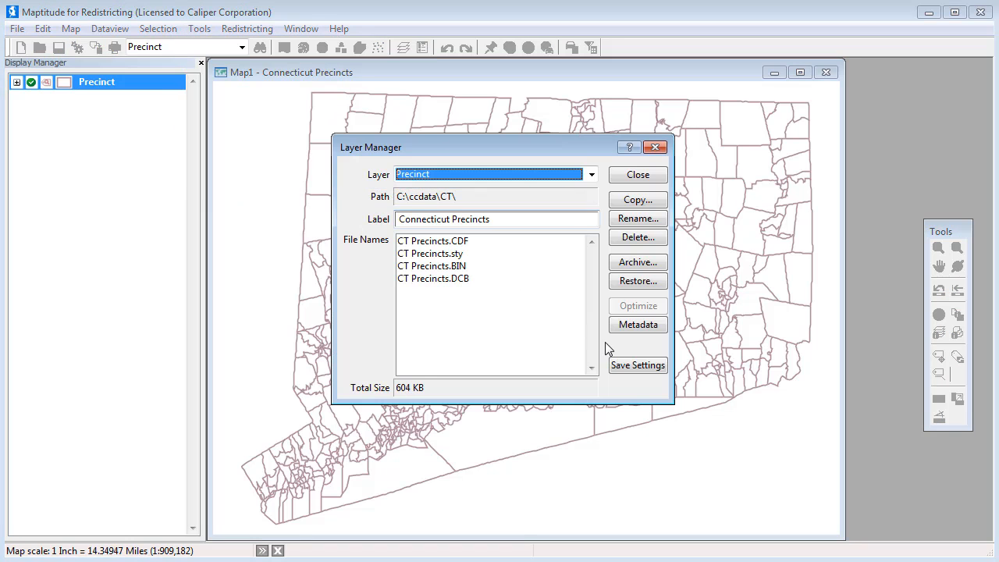
left_click(621, 370)
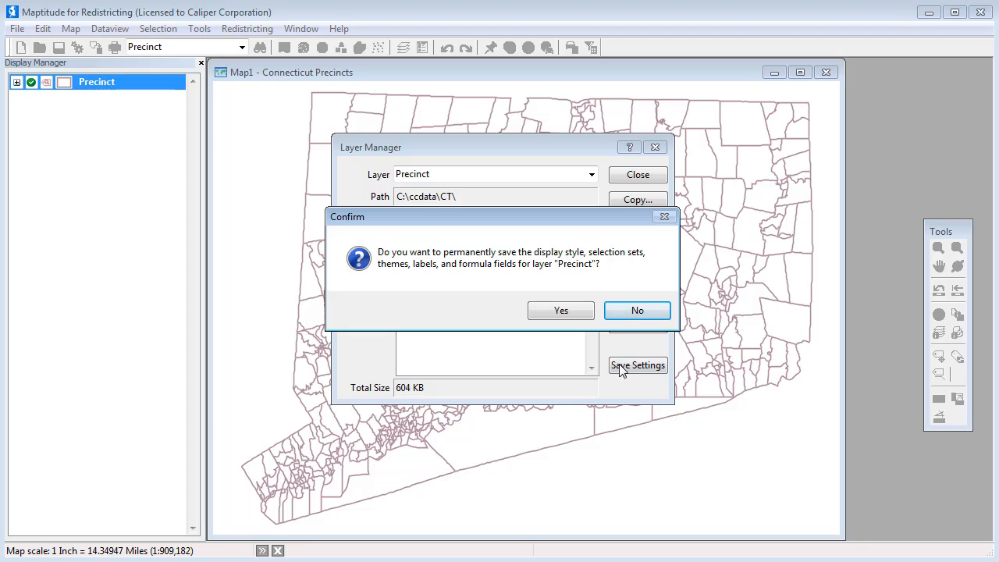
left_click(583, 314)
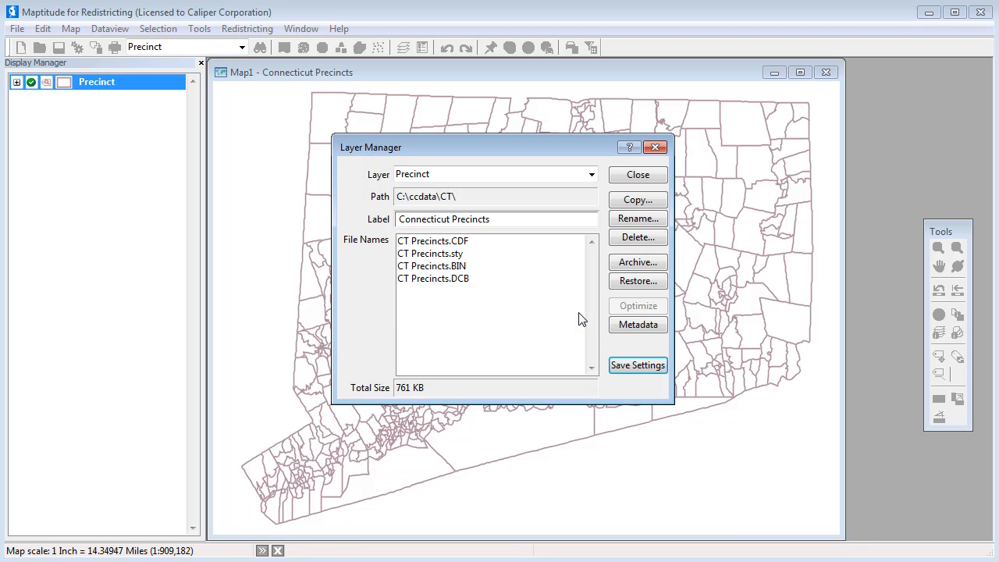
left_click(638, 175)
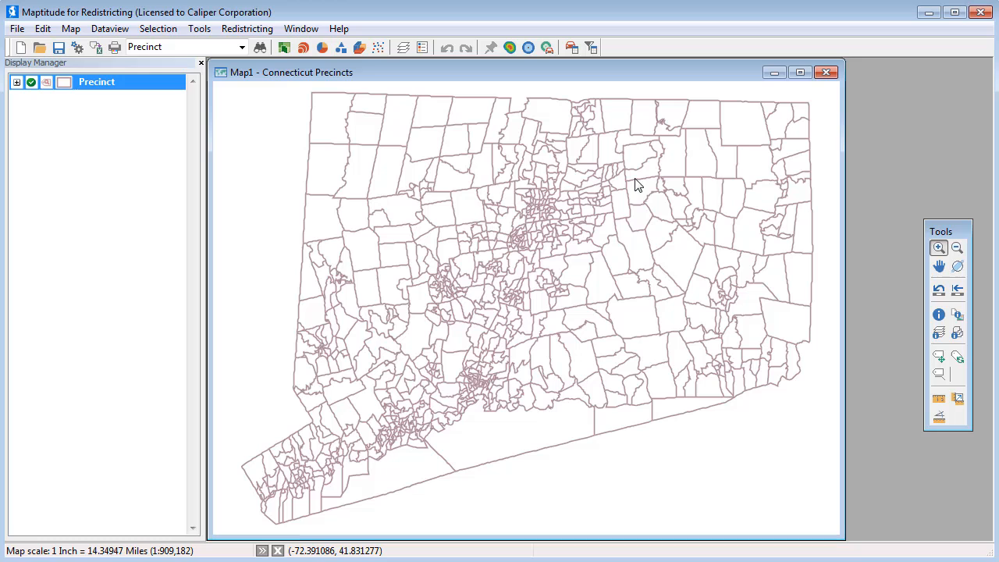
Close the precincts map without saving and open Block-Block Group-Tract-County.Map.
left_click(826, 73)
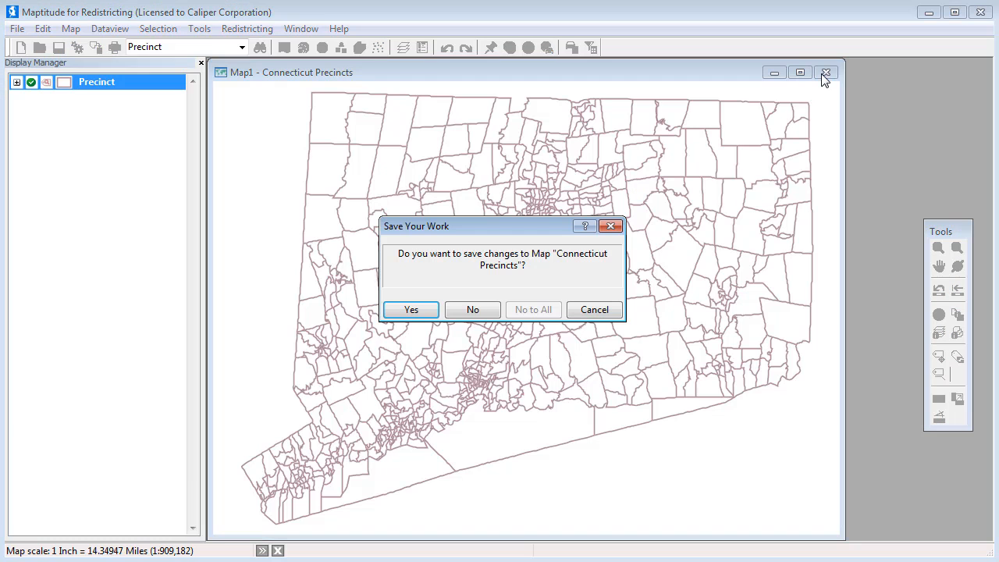
left_click(473, 310)
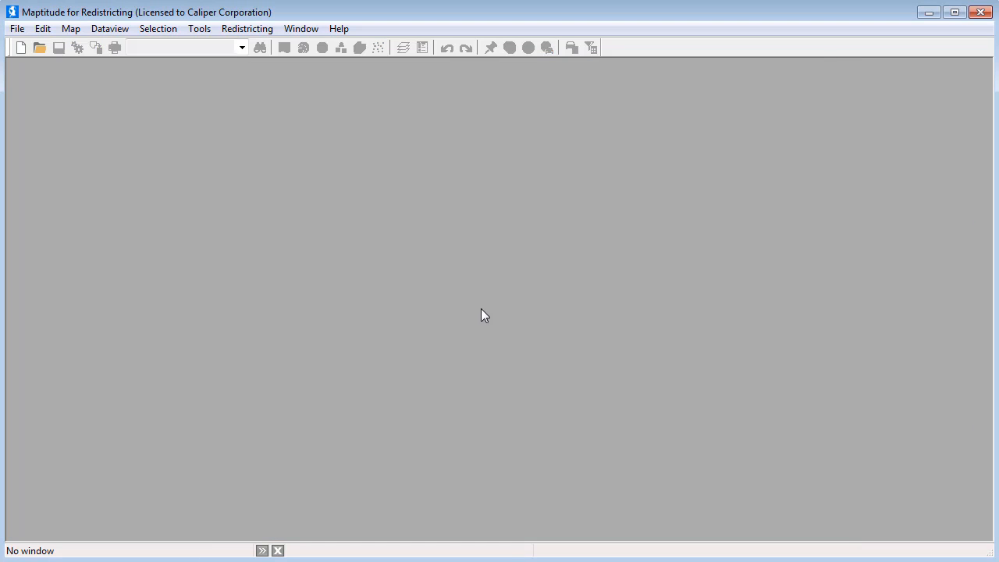
left_click(41, 46)
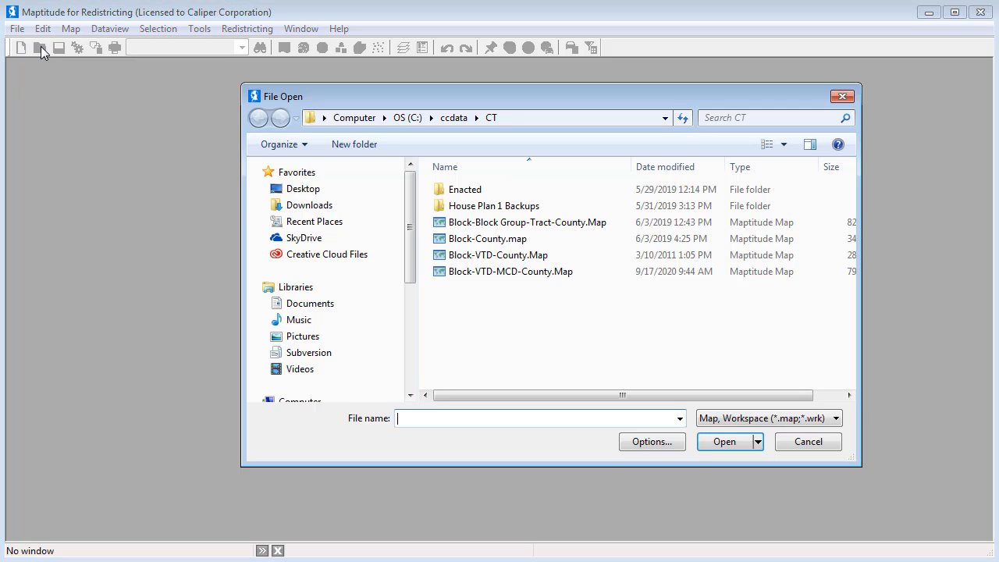
left_click(476, 224)
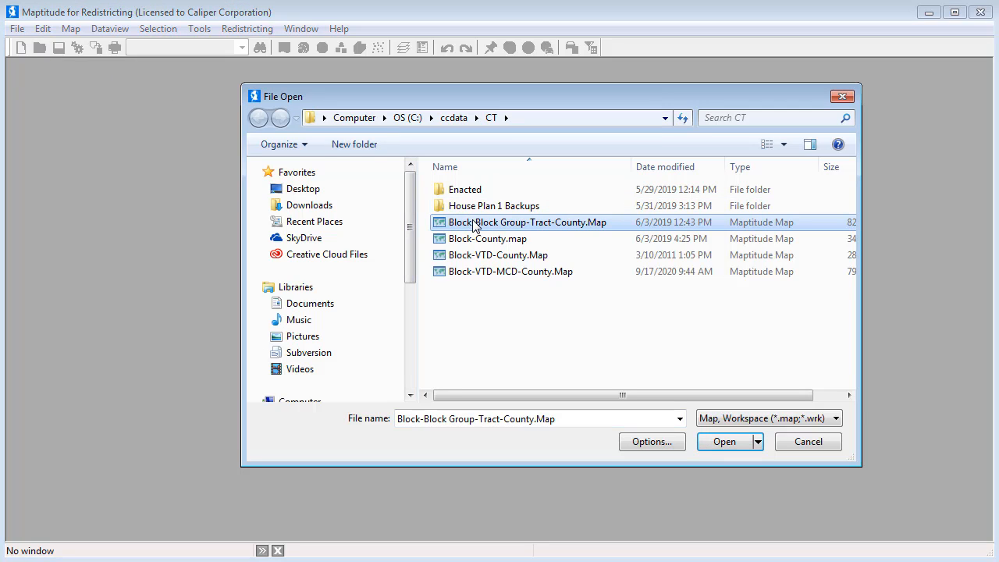
left_click(732, 442)
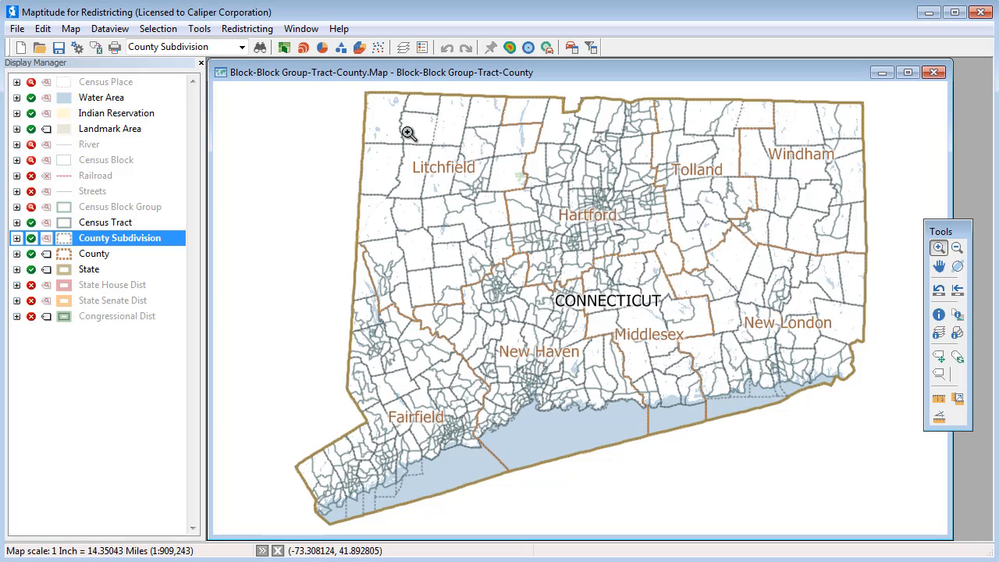
Add CT Precincts.cdf to the map as a Precinct layer.
left_click(404, 48)
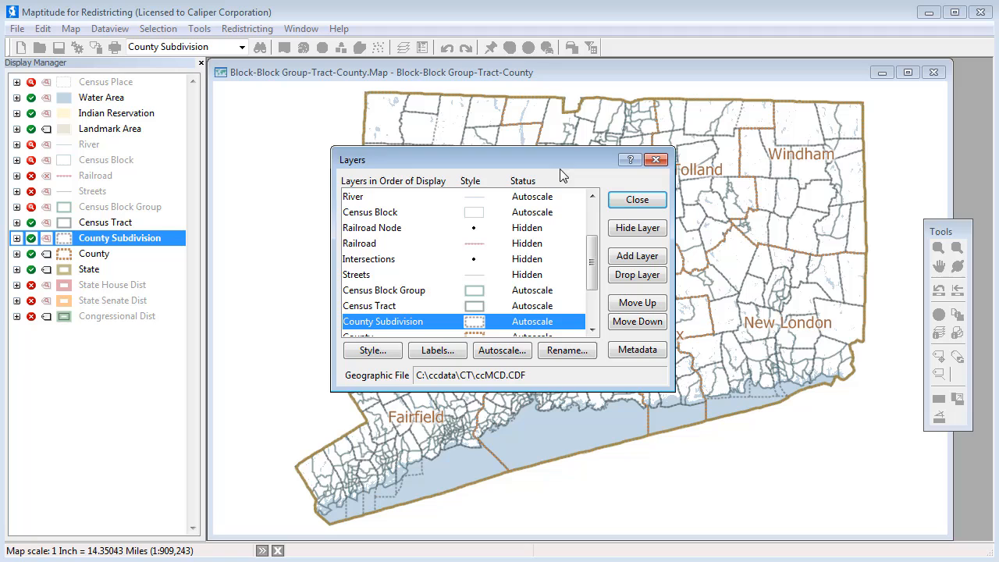
left_click(622, 257)
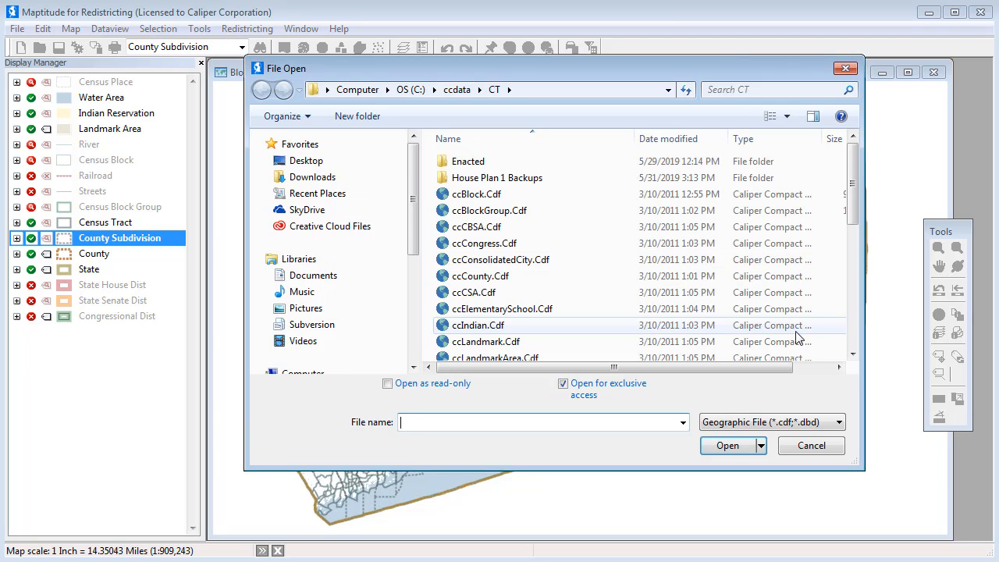
left_click(852, 339)
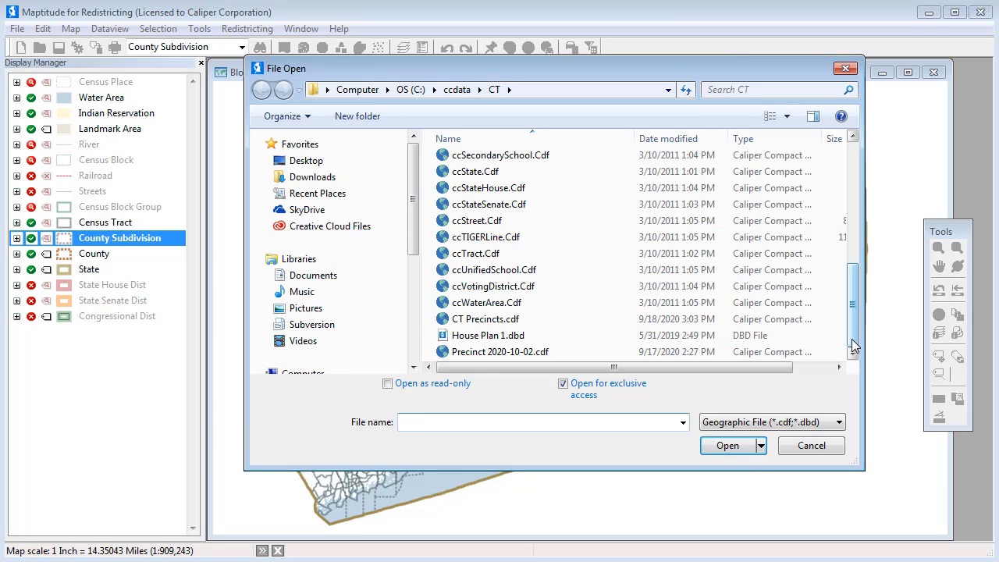
left_click(487, 322)
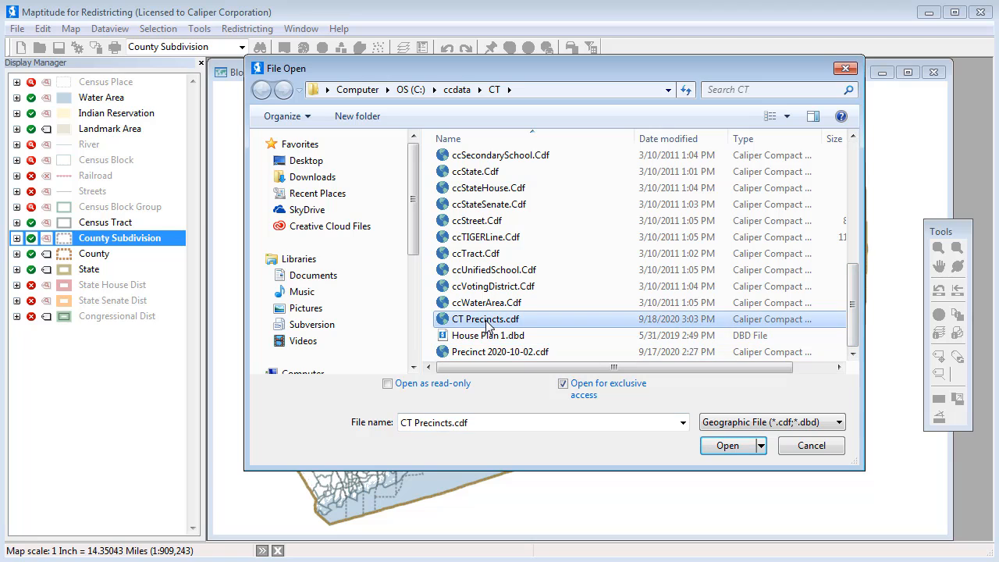
left_click(718, 446)
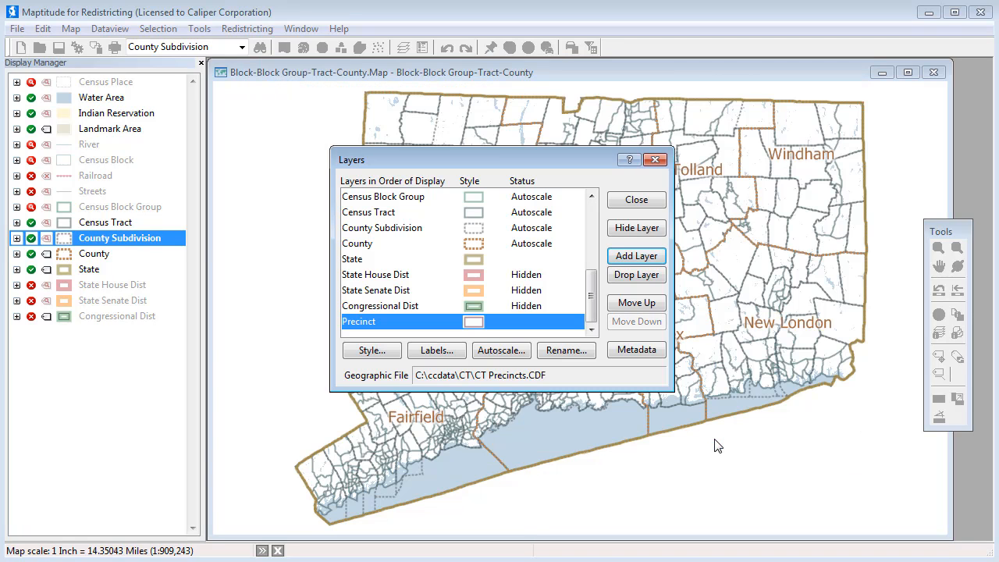
left_click(641, 202)
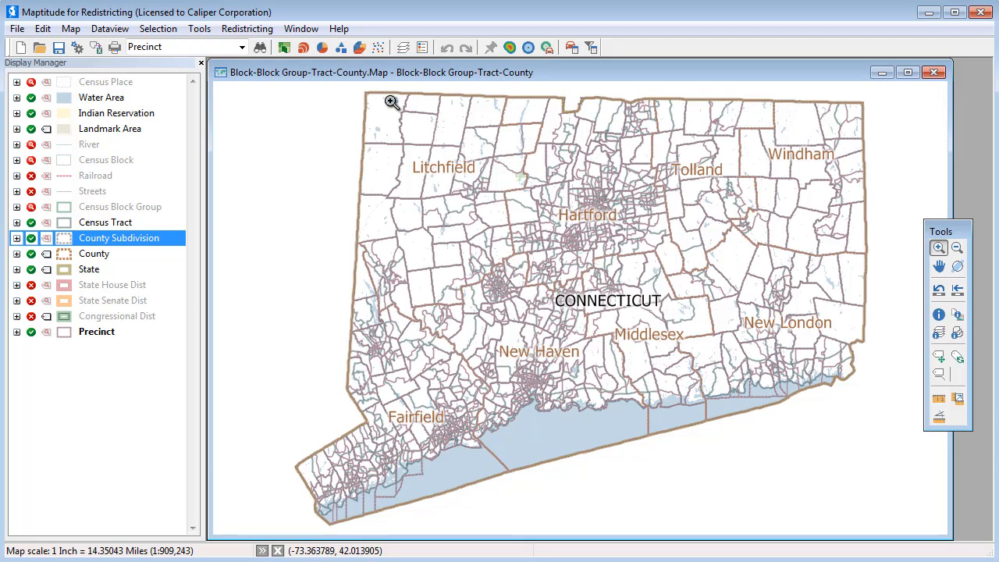
Start a new redistricting plan from the Plan Manager.
left_click(252, 29)
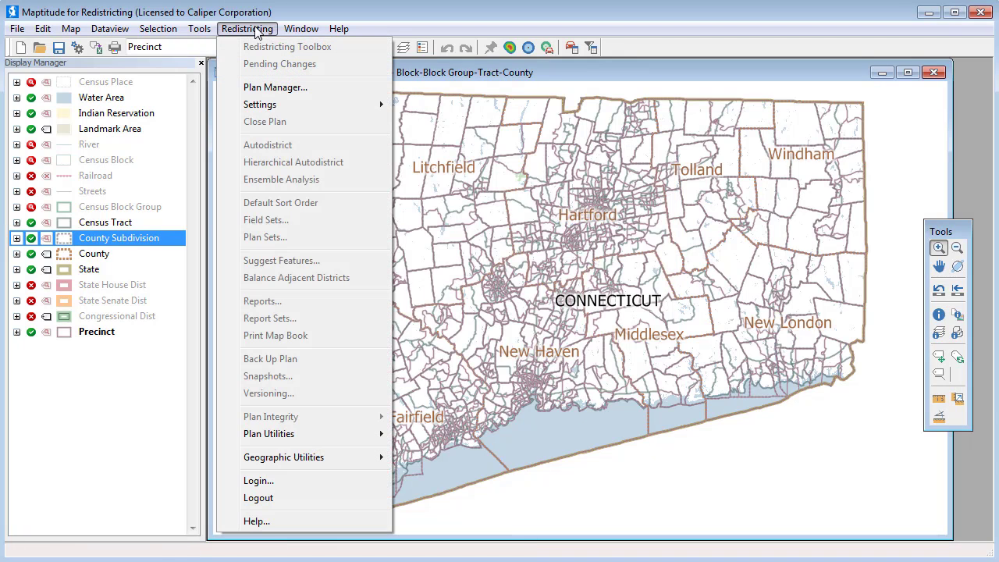
left_click(262, 88)
left_click(691, 166)
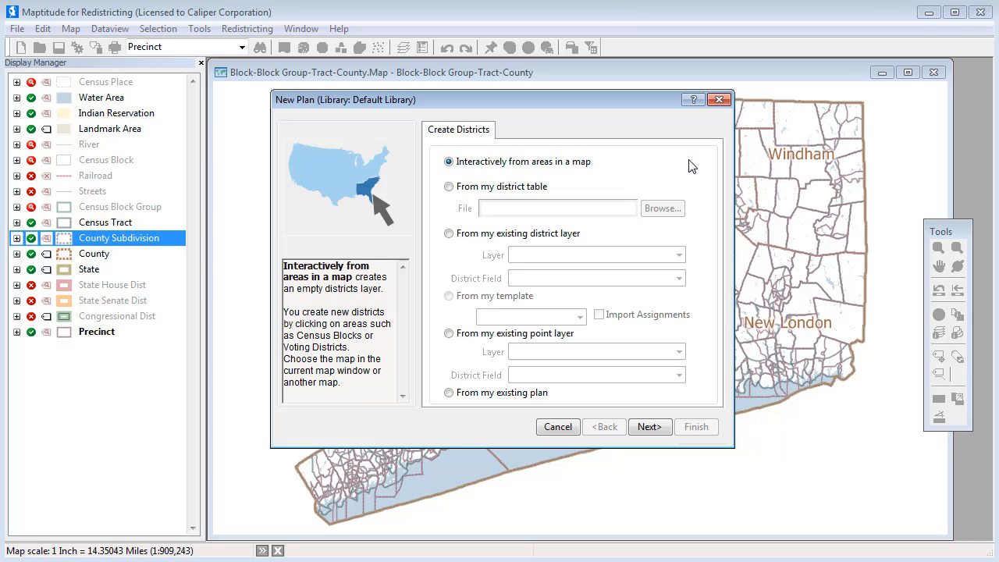
left_click(640, 428)
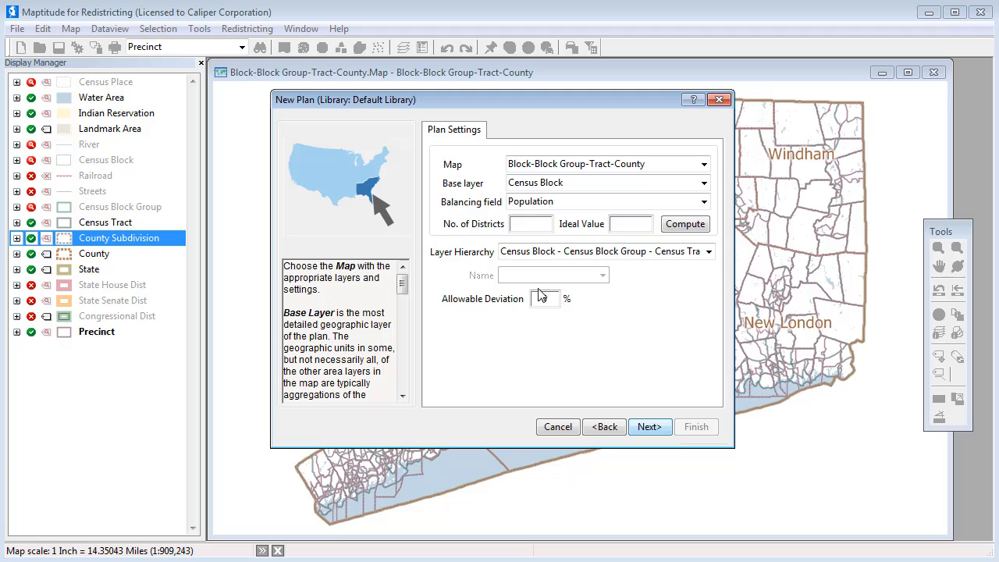
Set 5 districts, compute the ideal population and finish the plan wizard.
left_click(531, 226)
type("5")
left_click(674, 225)
left_click(641, 427)
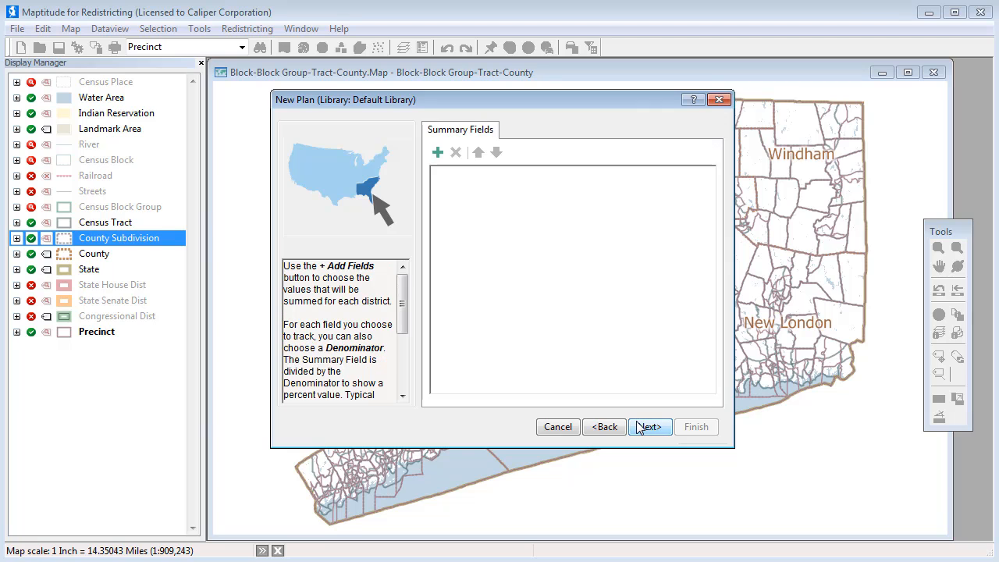
left_click(640, 427)
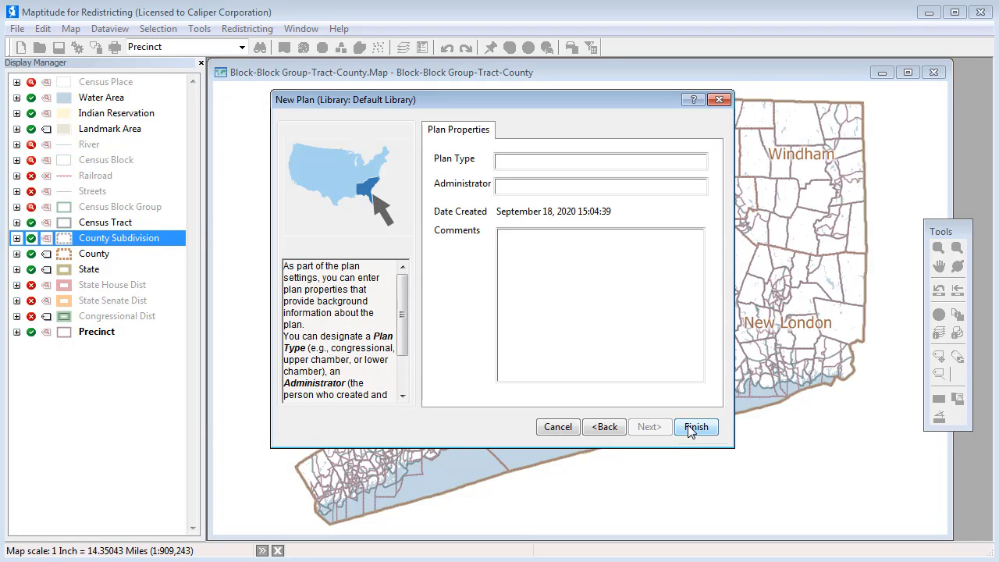
left_click(695, 427)
type("Conn")
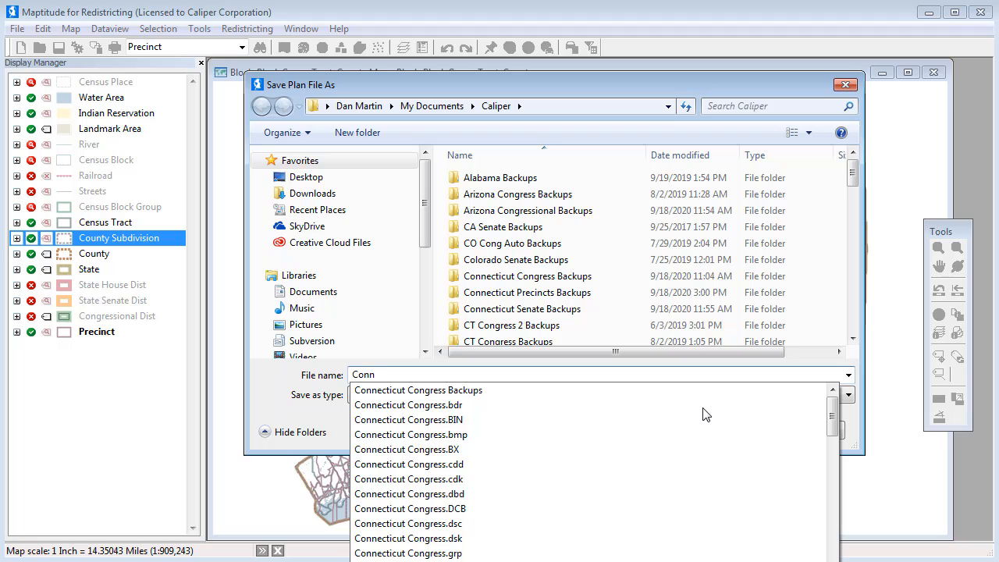
type("ecticut Congress")
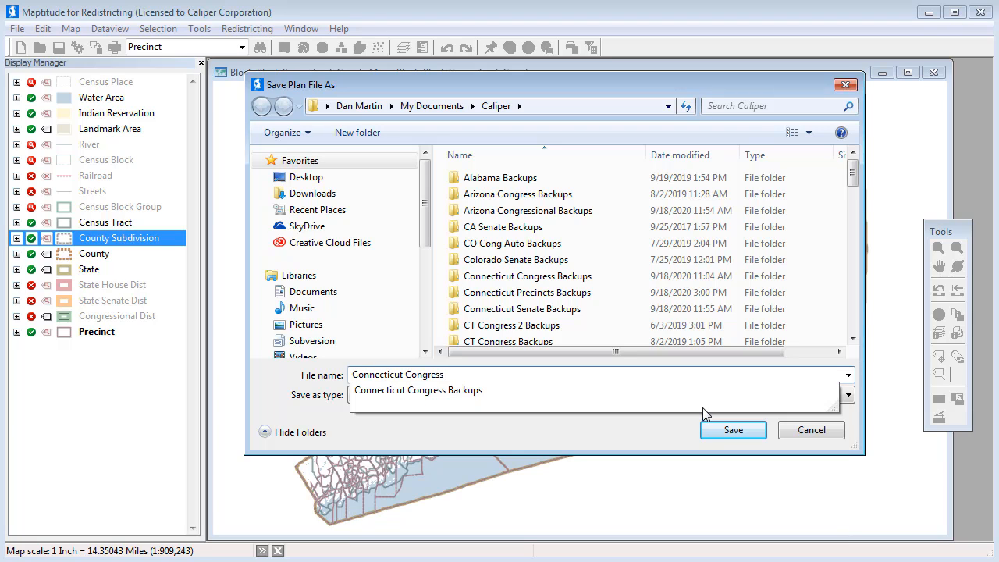
type(" 2")
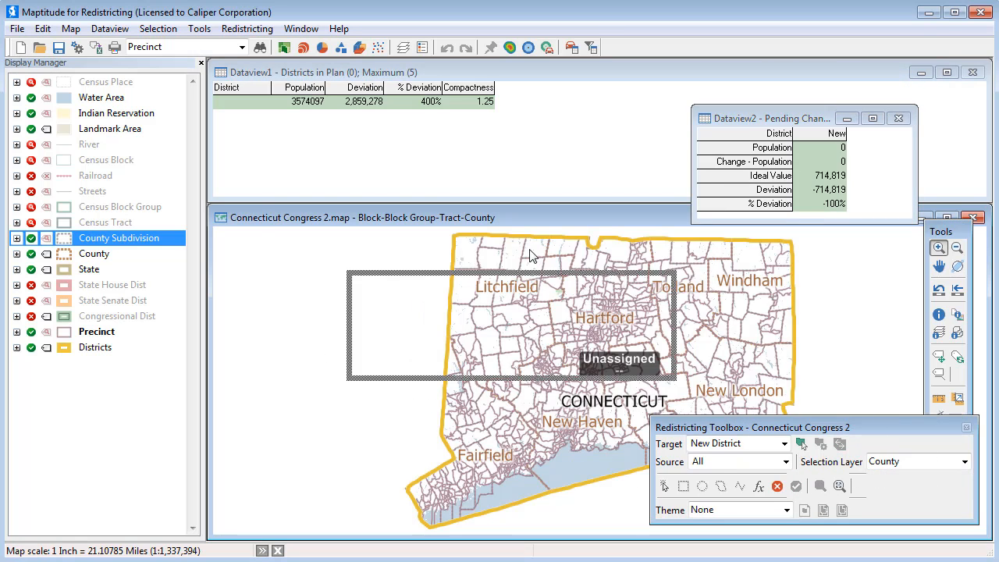
Reposition the Redistricting Toolbox and set its selection layer to Precinct.
left_click_drag(741, 428, 474, 188)
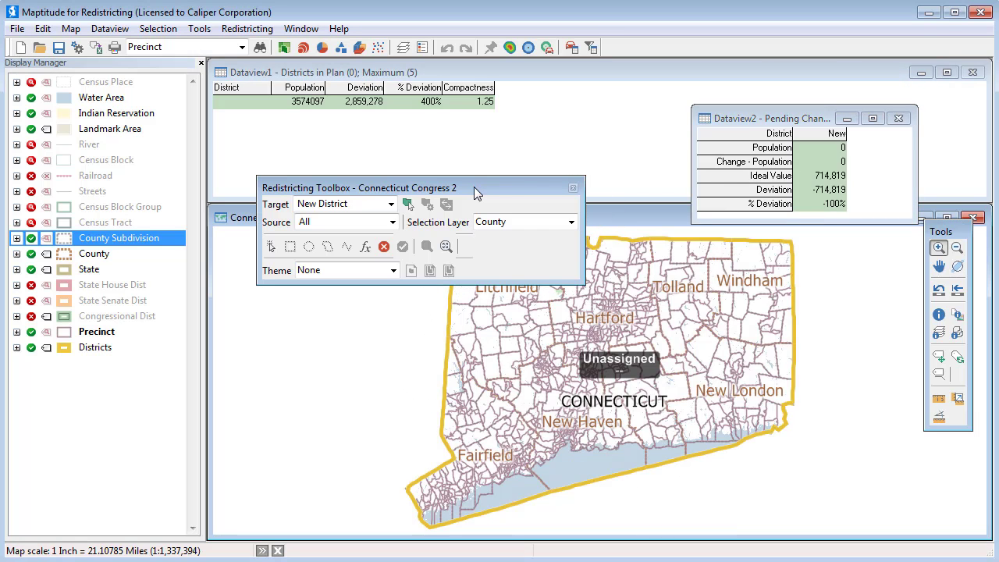
left_click(571, 222)
left_click(532, 398)
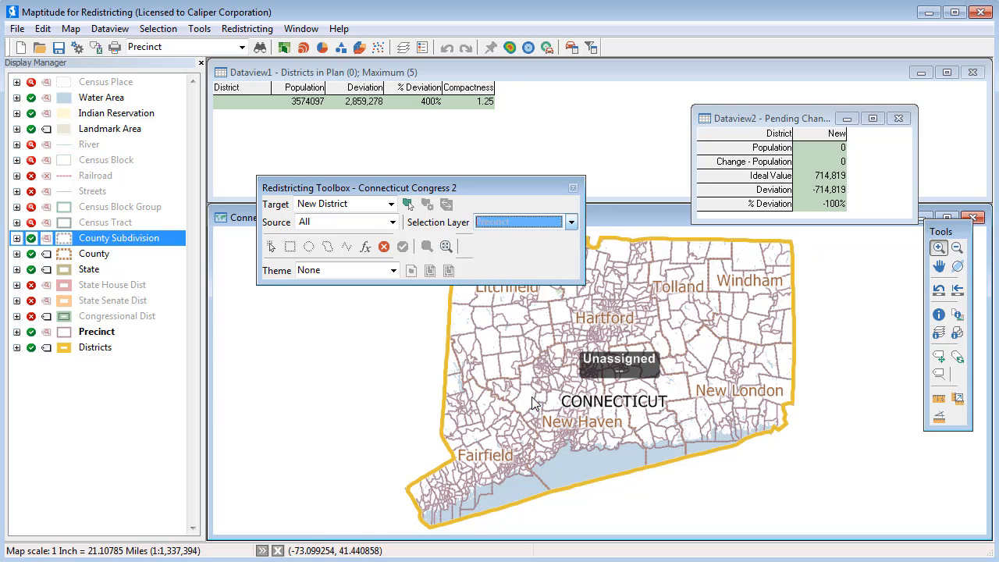